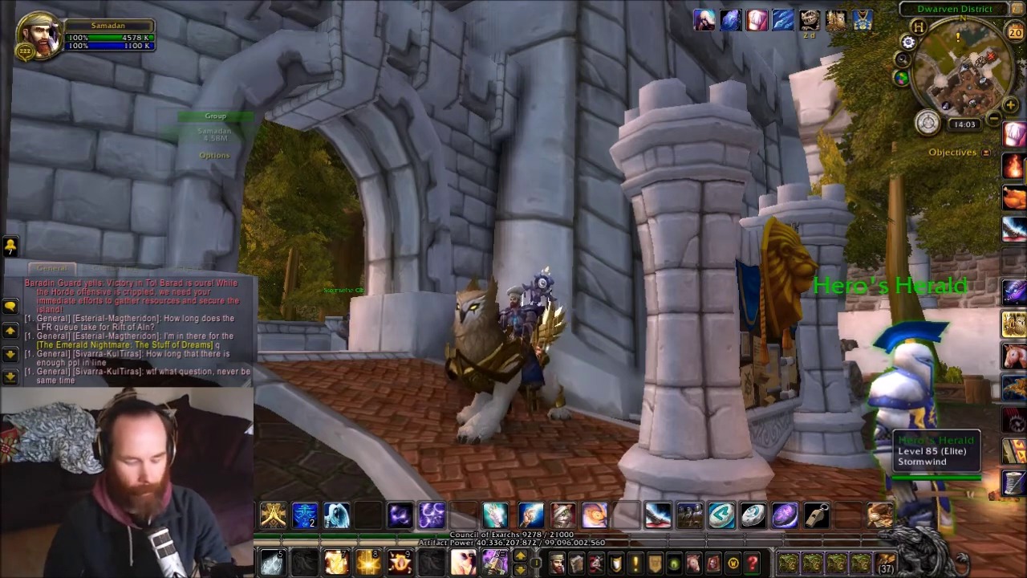
Switch from World of Warcraft to the browser window showing the Grouper page.
key("alt+Tab")
Read over Grouper's Step 1 and Step 2 instructions, then move to the Wowhead site.
scroll(296, 361, "up", 5)
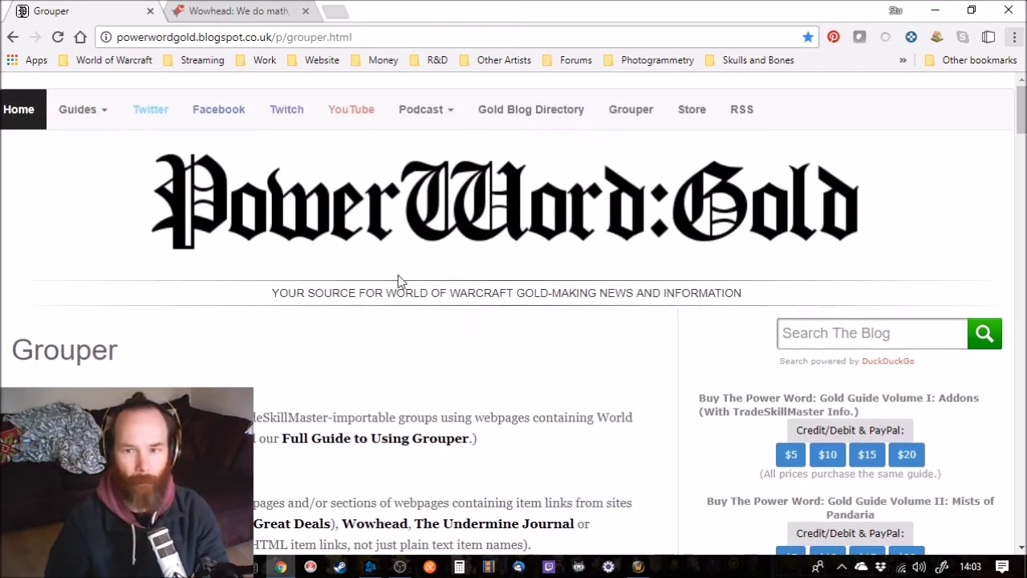
scroll(472, 396, "down", 1)
scroll(211, 146, "up", 1)
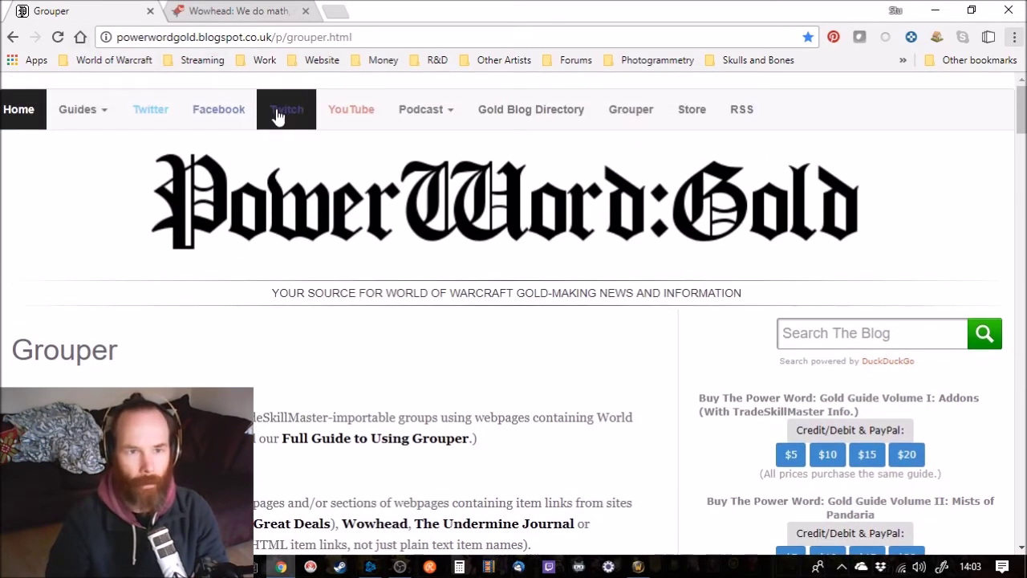
scroll(403, 363, "down", 3)
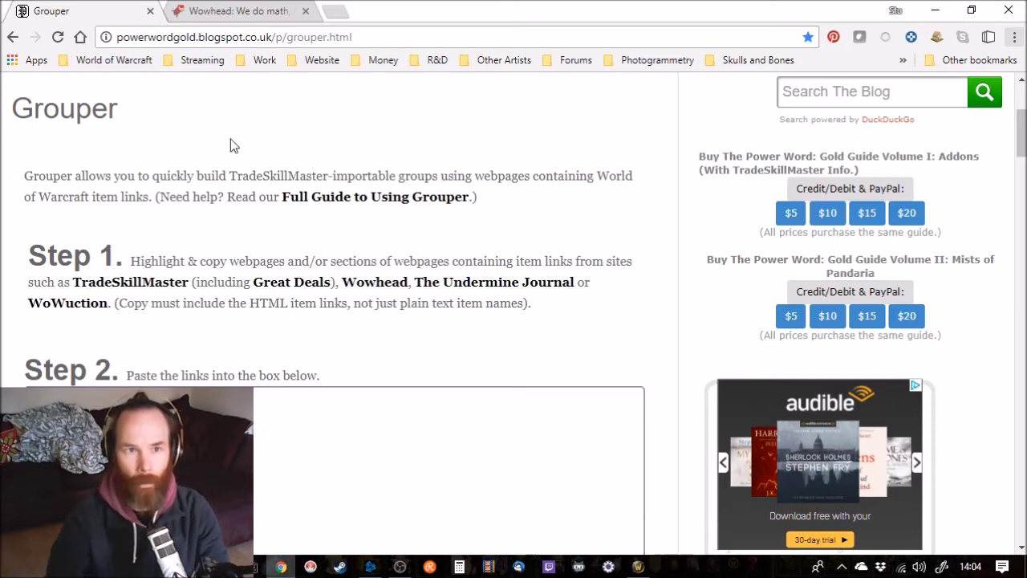
left_click(229, 14)
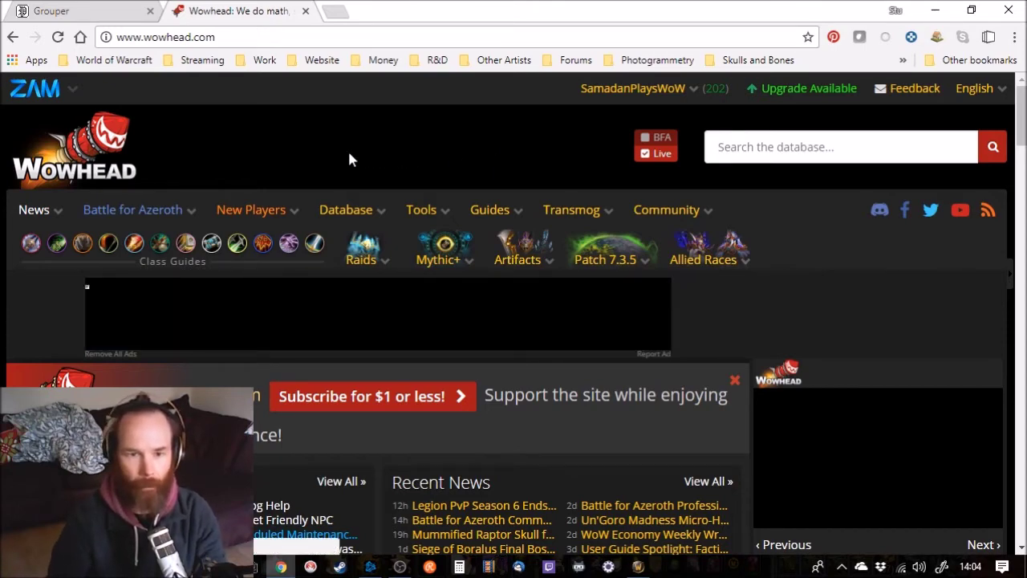
Go to Wowhead's Database > Items page and expand the Additional Filters list.
mouse_move(361, 218)
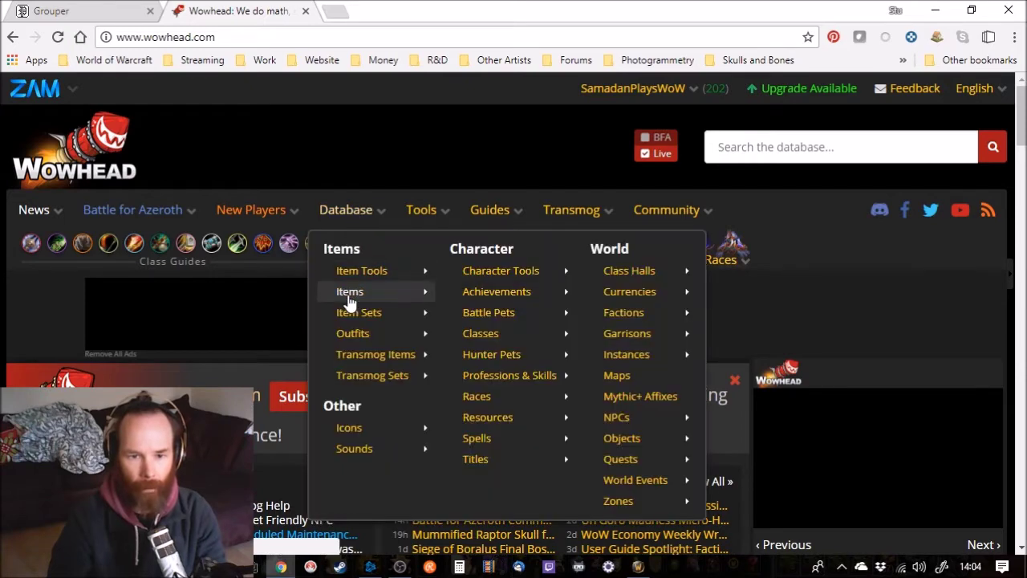
mouse_move(350, 298)
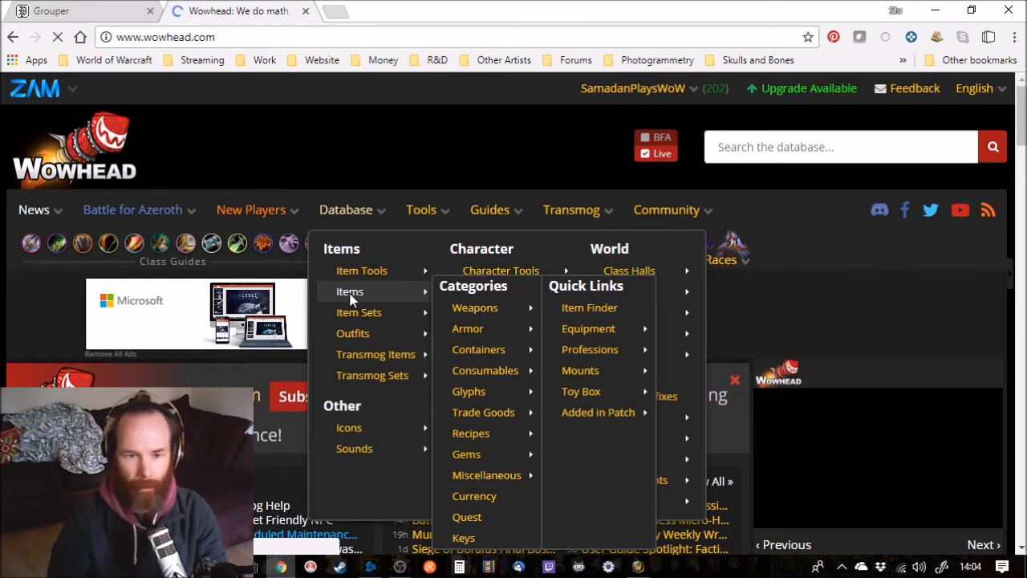
left_click(350, 300)
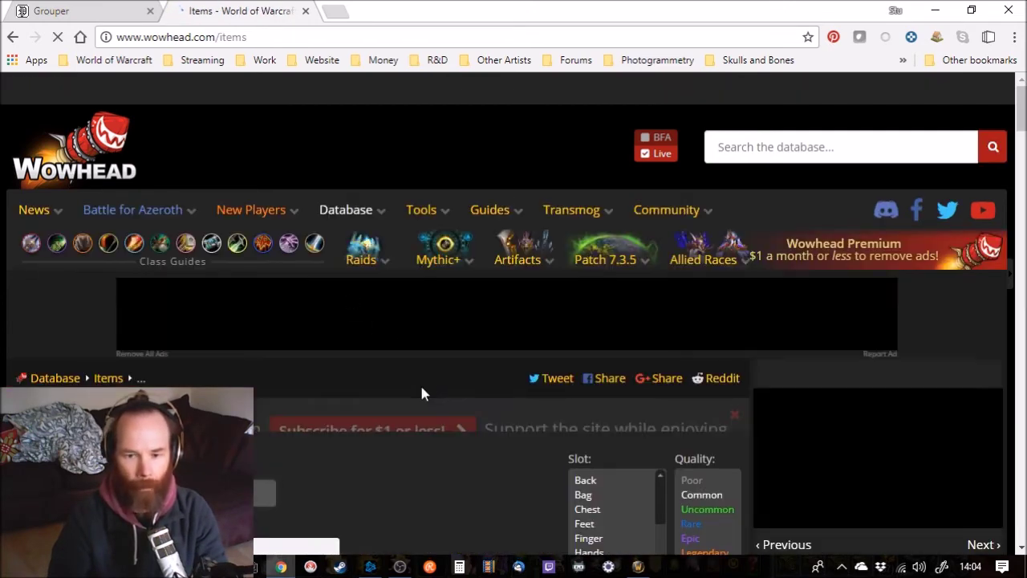
scroll(423, 393, "down", 5)
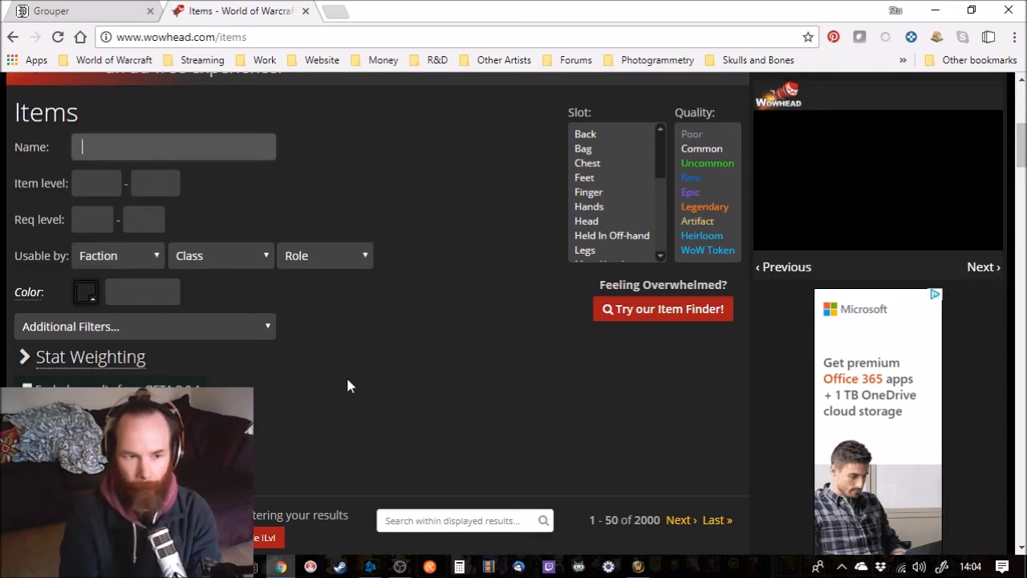
left_click(259, 326)
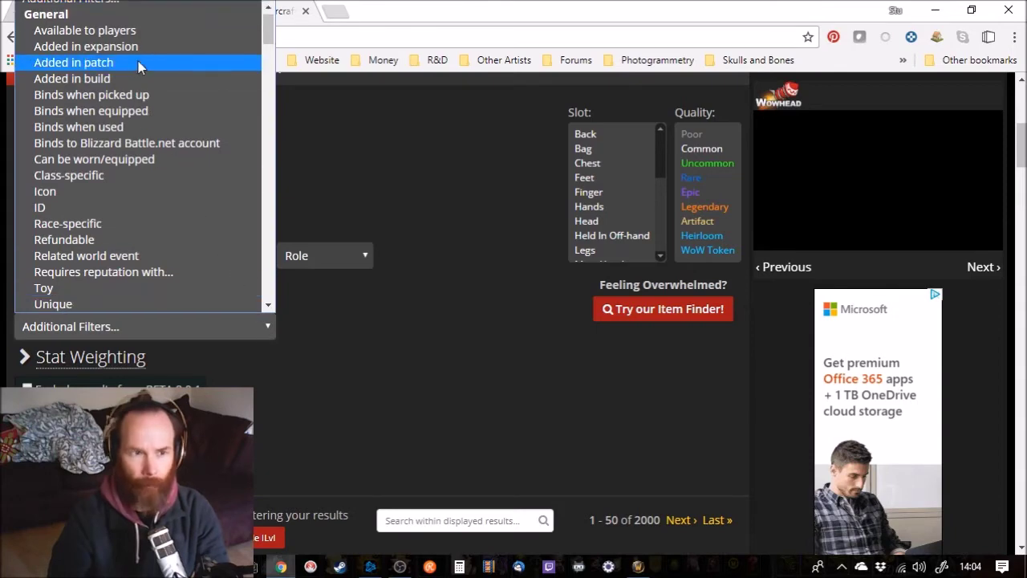
Add a 'Crafted by a profession' filter set to Leatherworking.
scroll(173, 196, "up", 1)
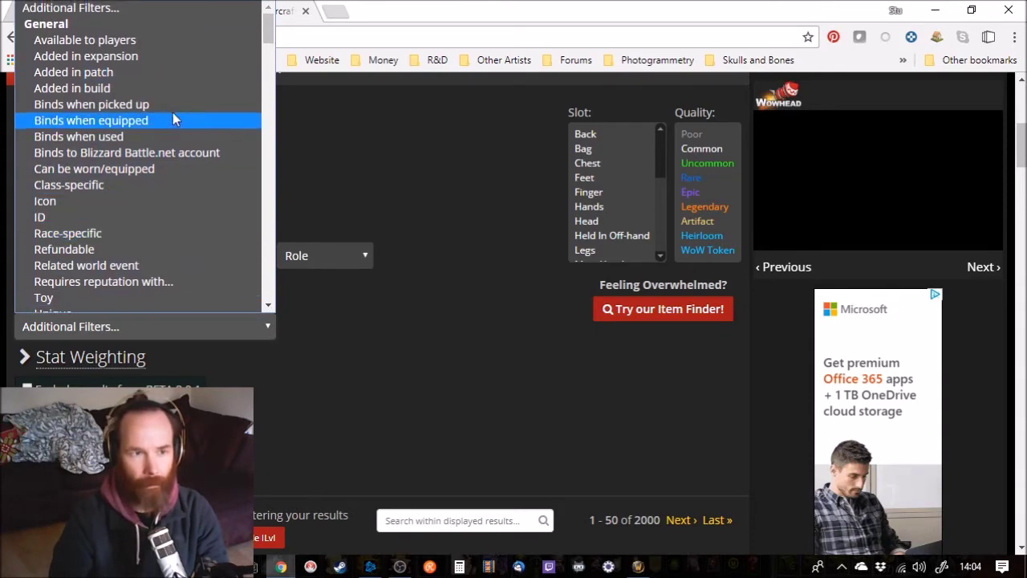
scroll(174, 119, "down", 15)
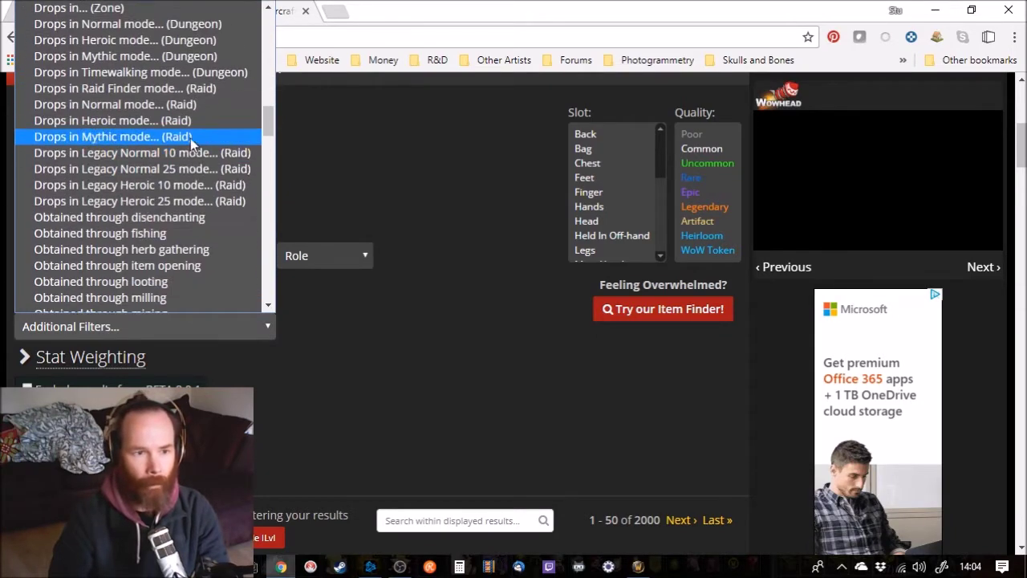
scroll(215, 200, "up", 4)
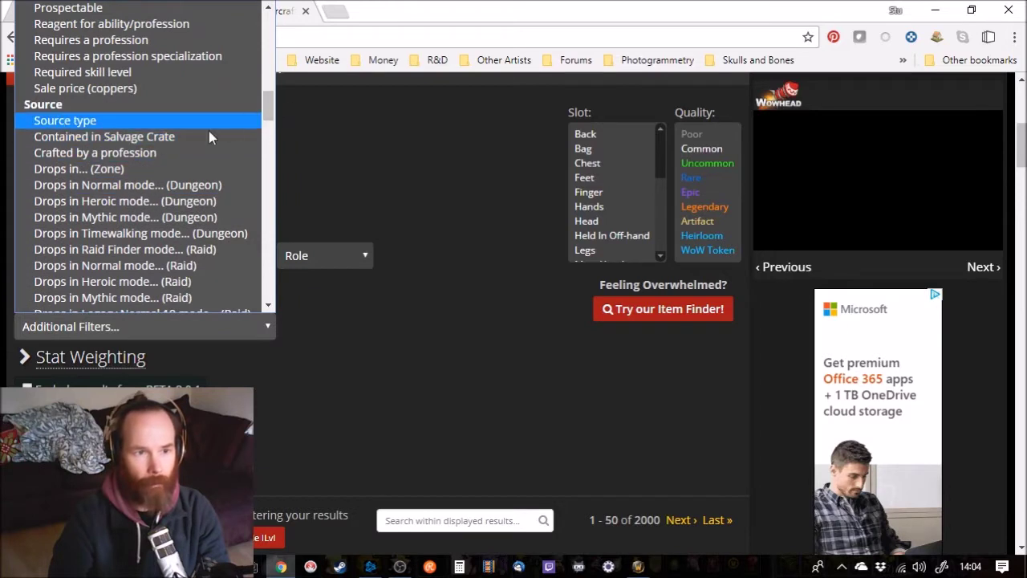
left_click(65, 156)
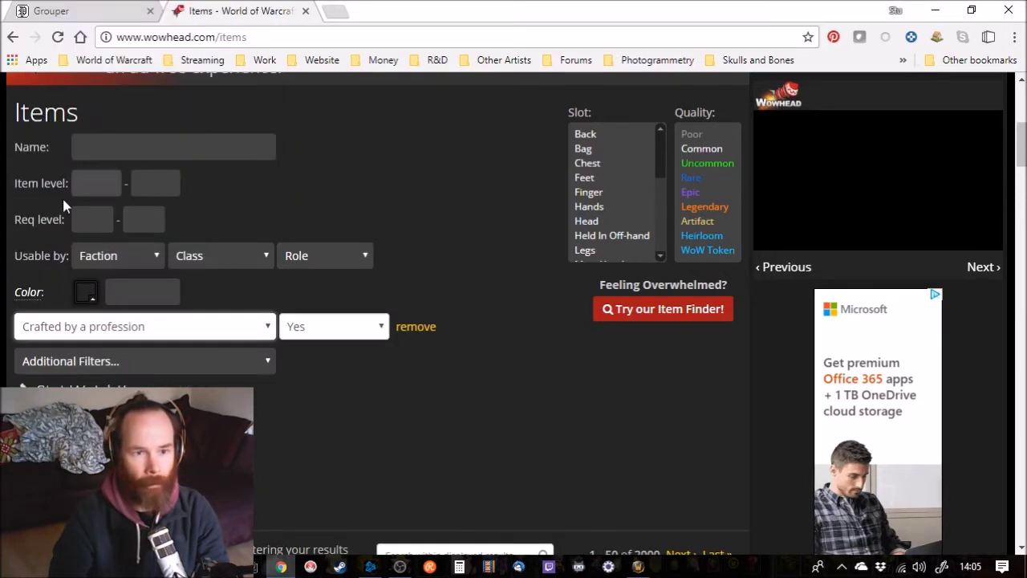
left_click(372, 333)
left_click(361, 258)
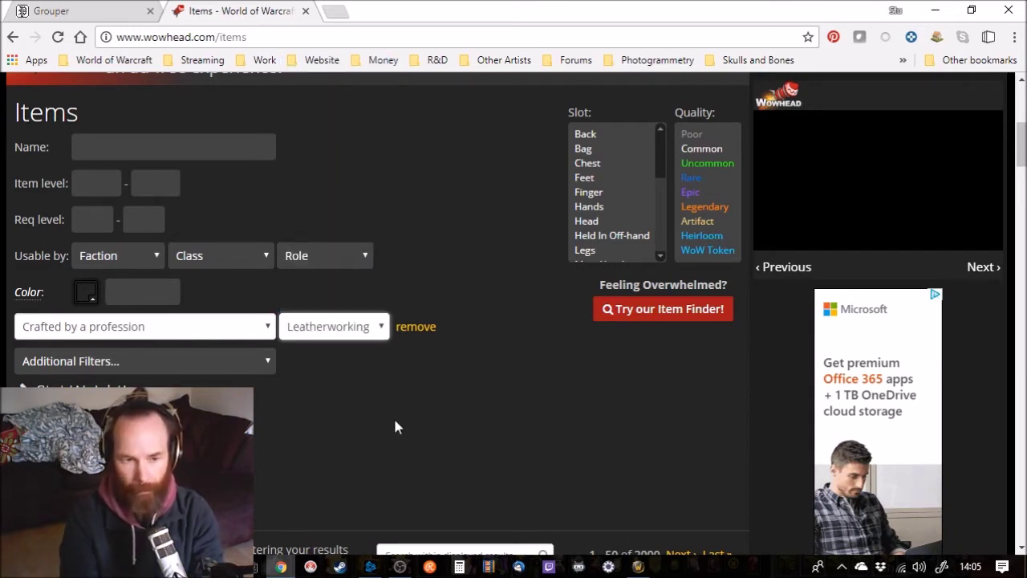
Add an 'Added in expansion' filter for Warlords of Draenor and apply the filters.
left_click(261, 365)
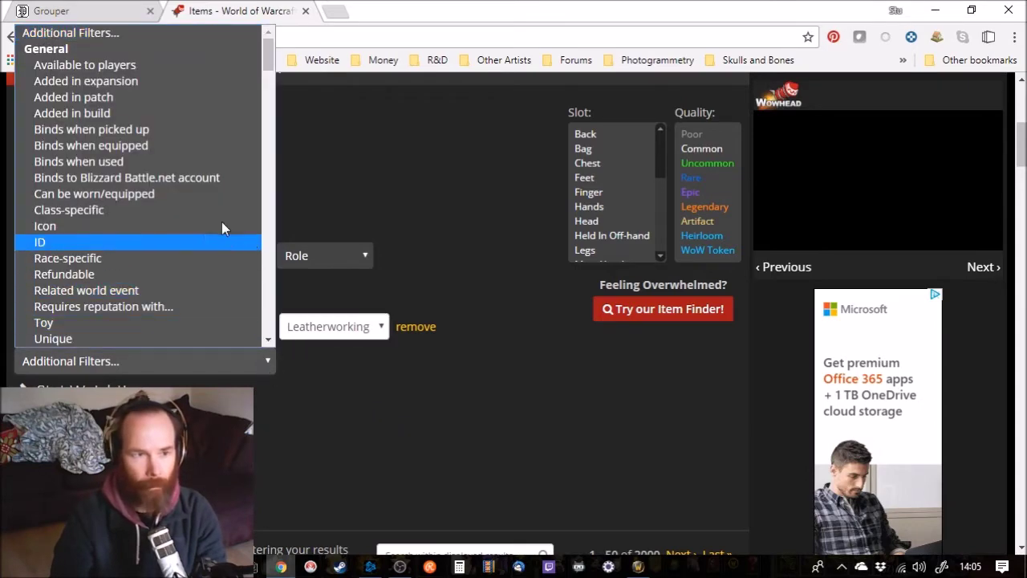
left_click(138, 84)
left_click(319, 365)
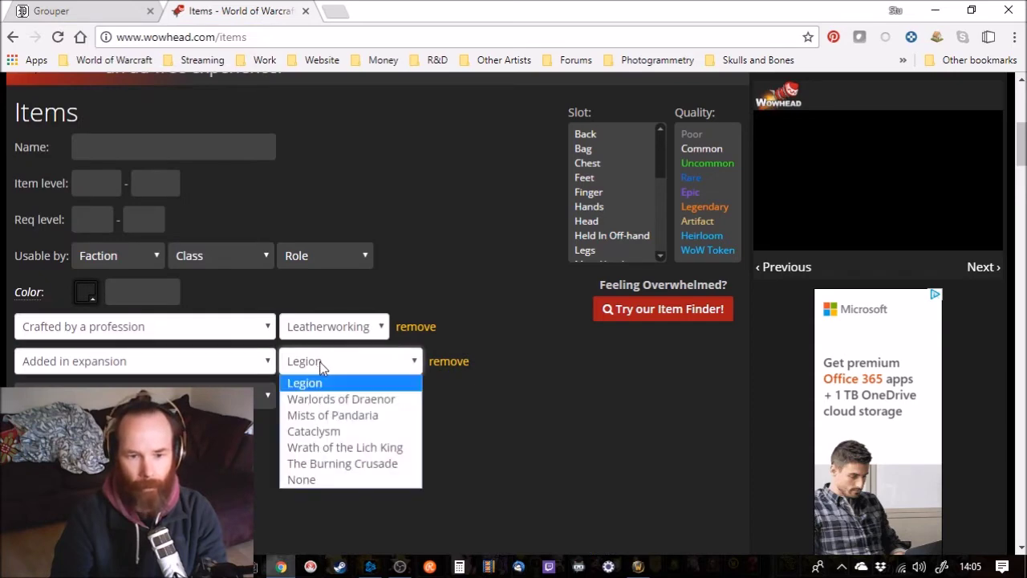
left_click(340, 401)
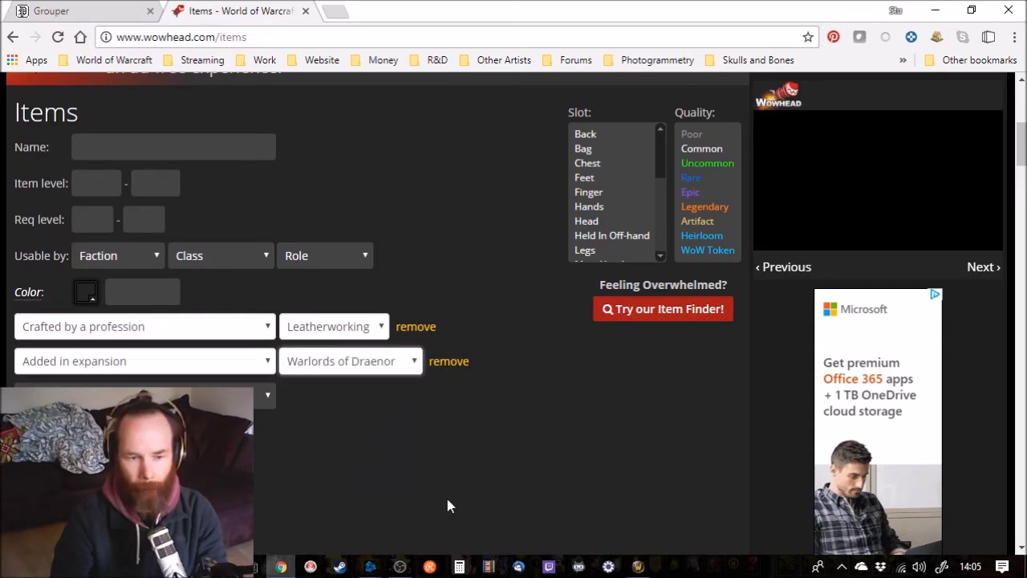
scroll(481, 474, "down", 2)
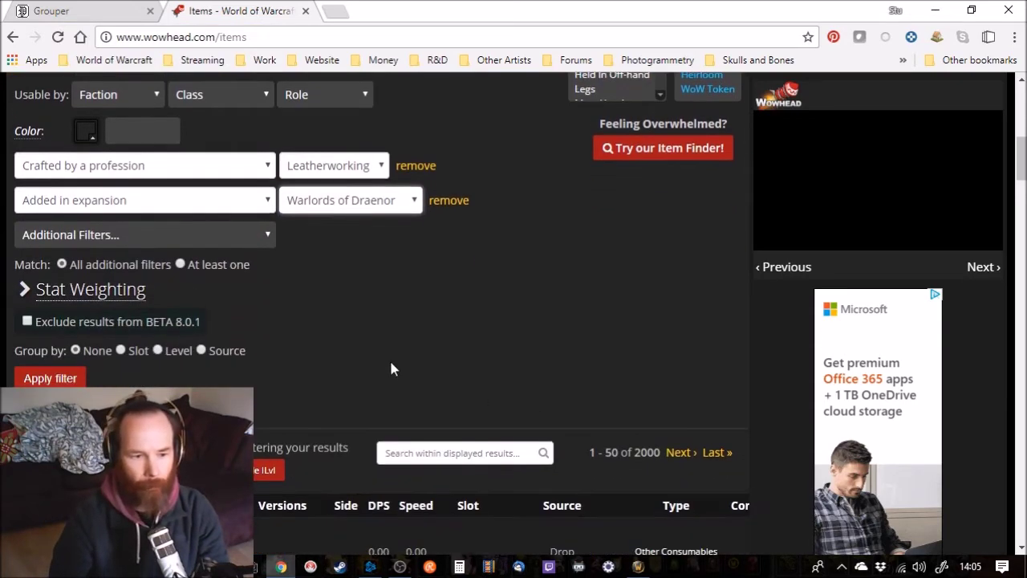
left_click(48, 378)
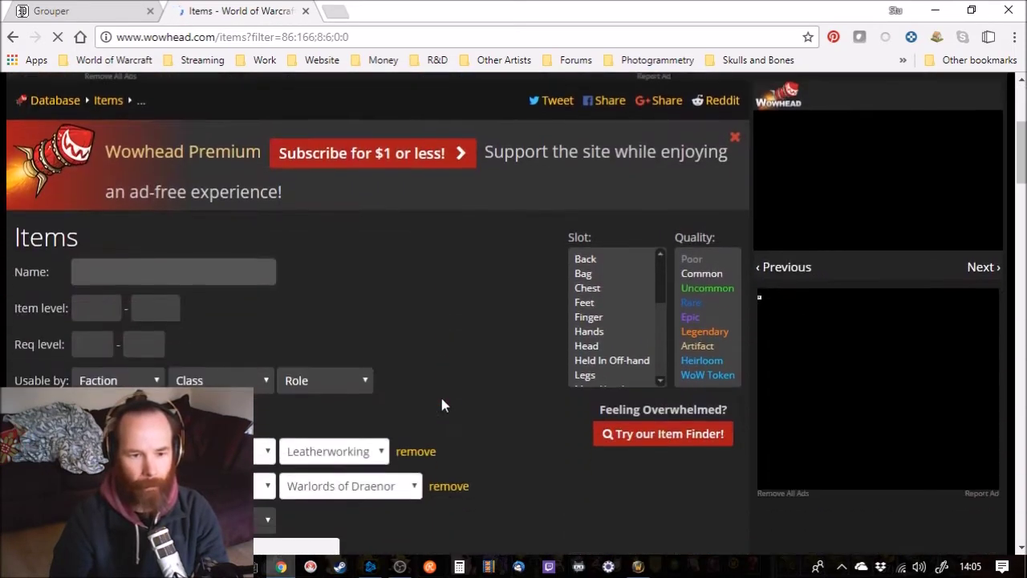
Review the 59 Leatherworking results and start selecting rows from the top.
scroll(449, 321, "down", 3)
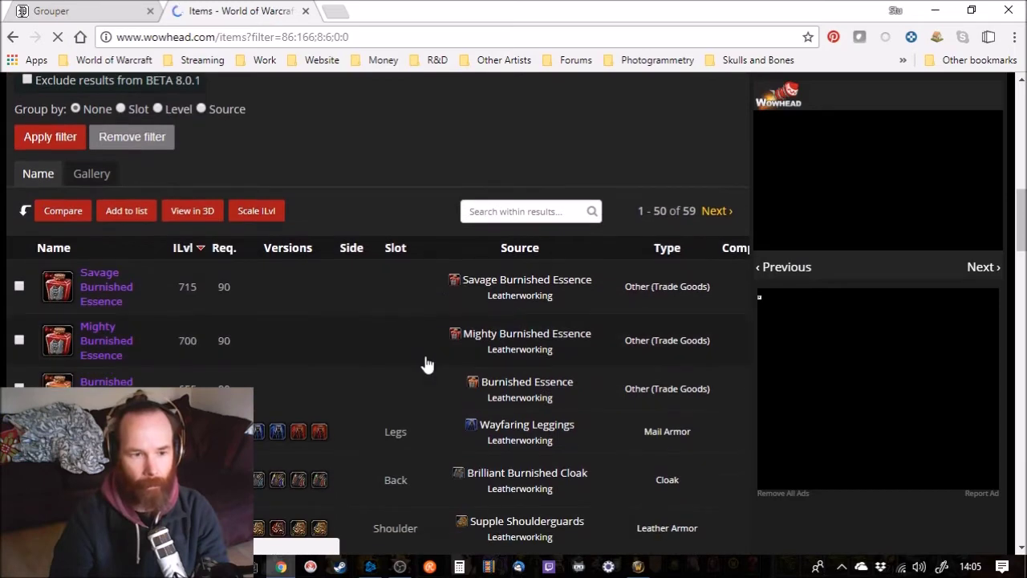
scroll(421, 371, "down", 6)
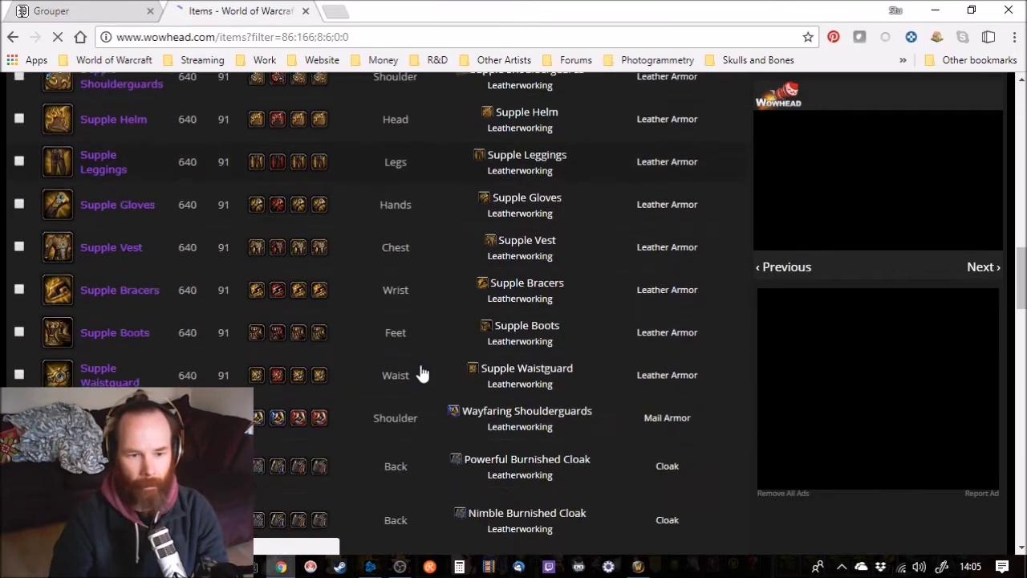
scroll(421, 370, "down", 8)
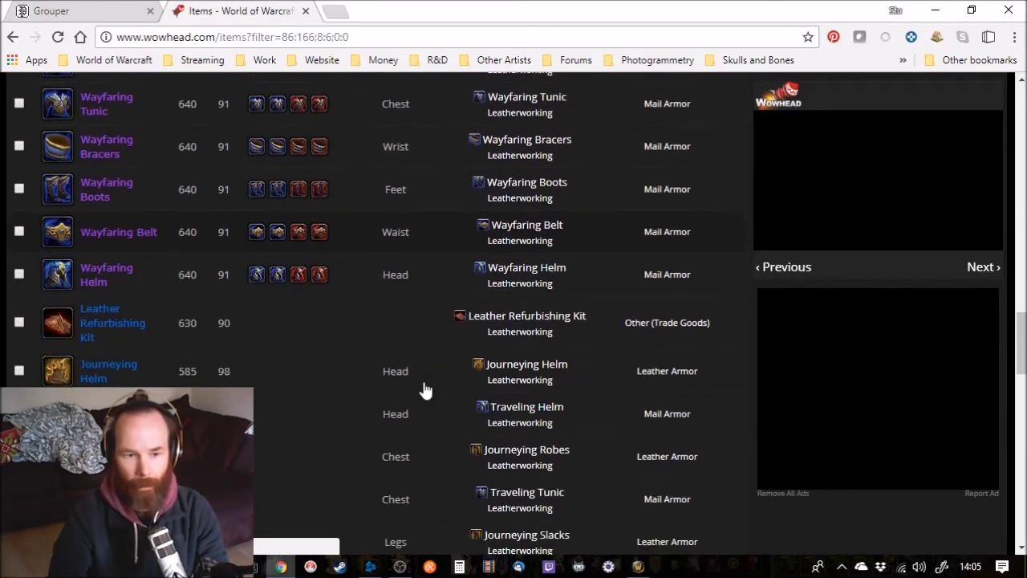
scroll(425, 391, "down", 4)
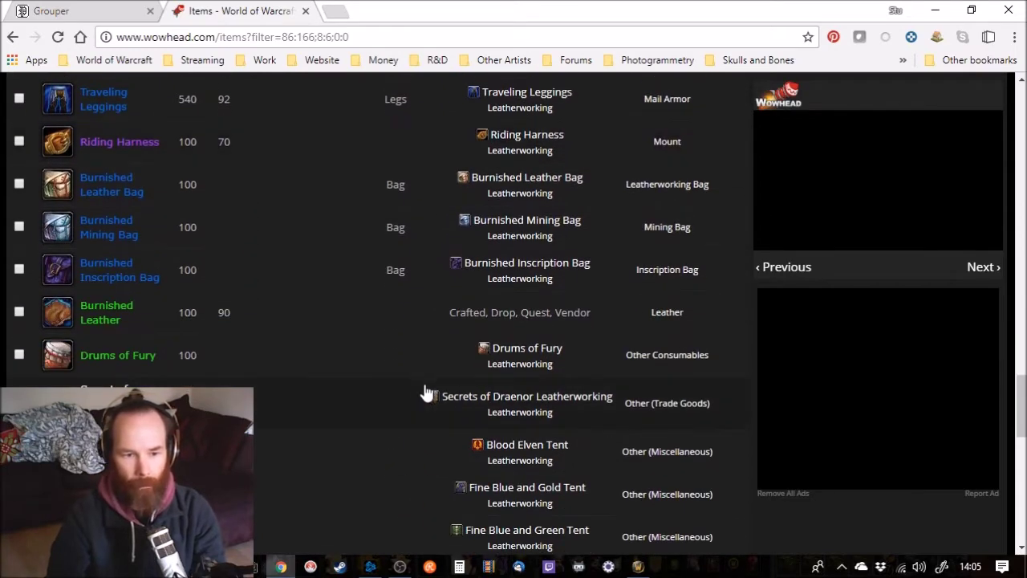
scroll(426, 393, "down", 6)
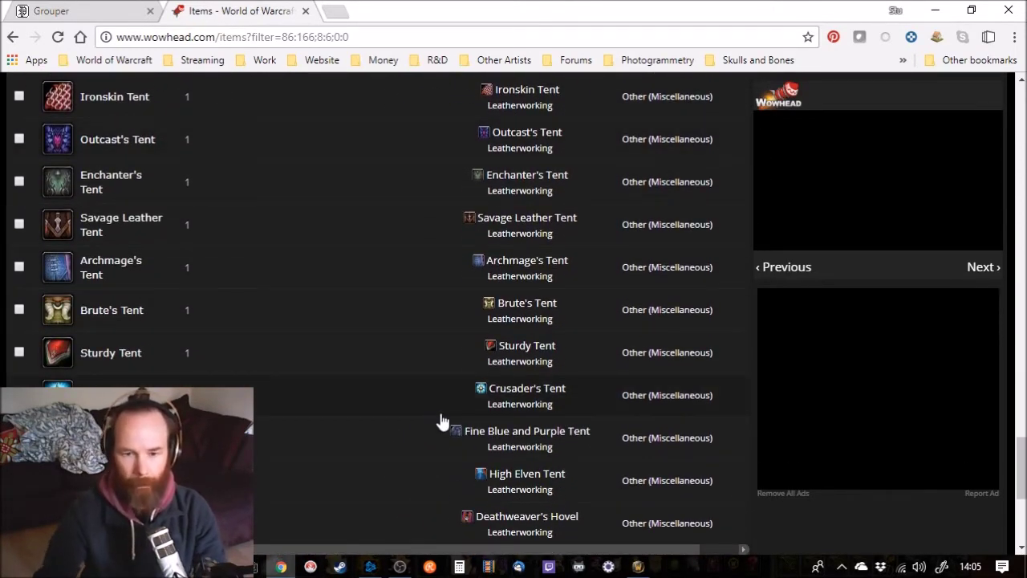
scroll(440, 420, "up", 10)
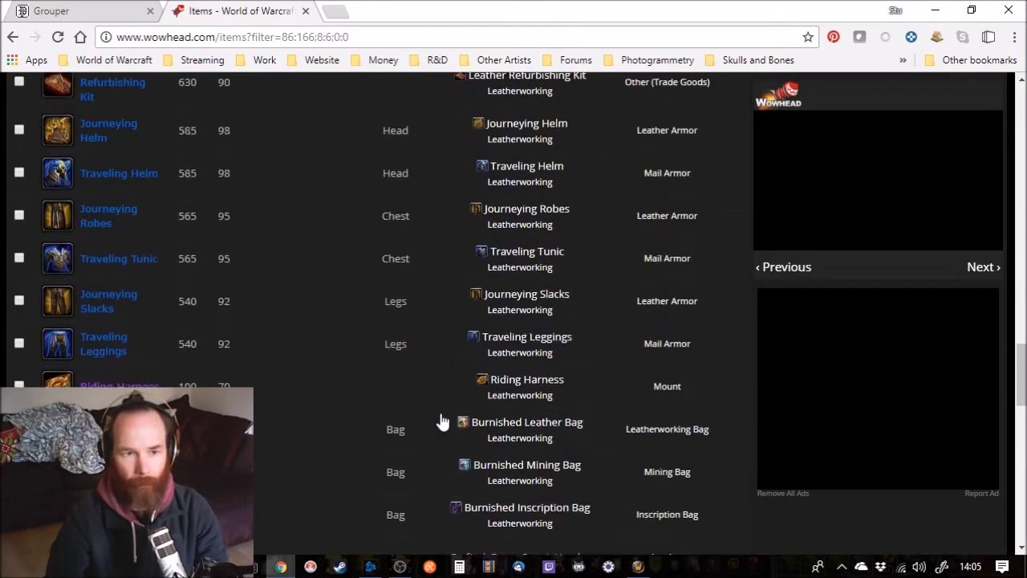
scroll(441, 420, "up", 7)
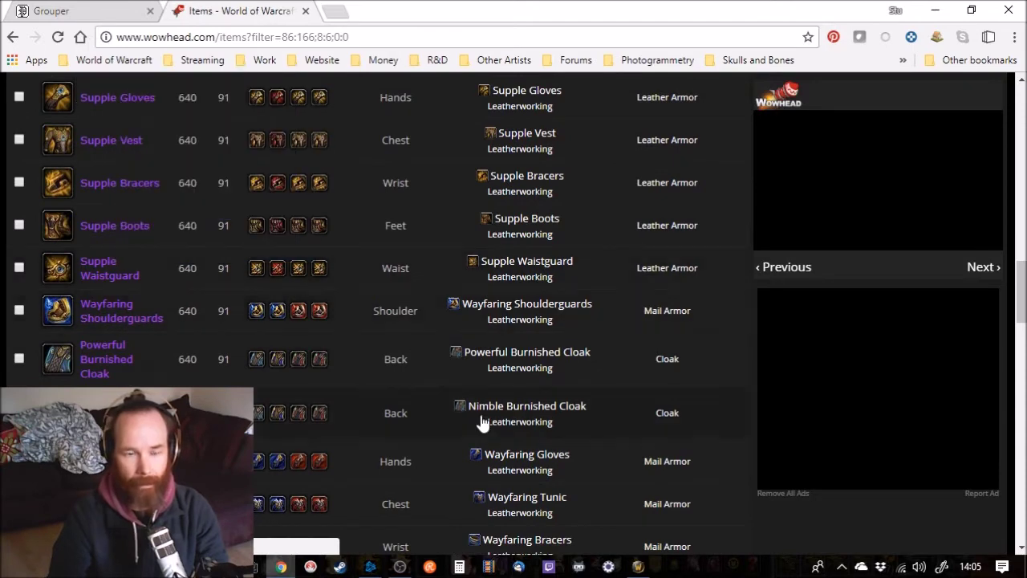
scroll(481, 423, "up", 3)
scroll(482, 422, "up", 4)
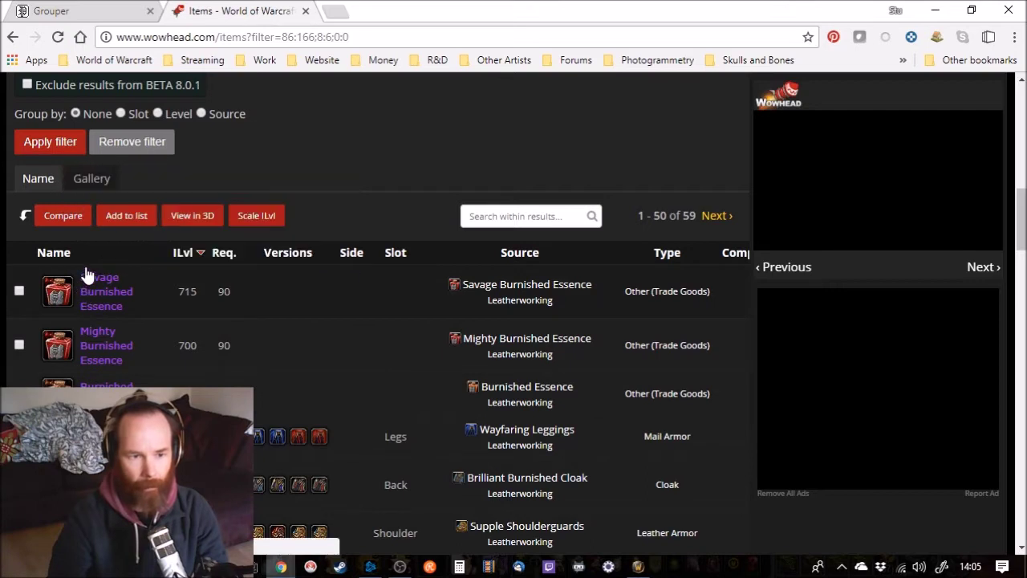
left_click_drag(87, 276, 153, 369)
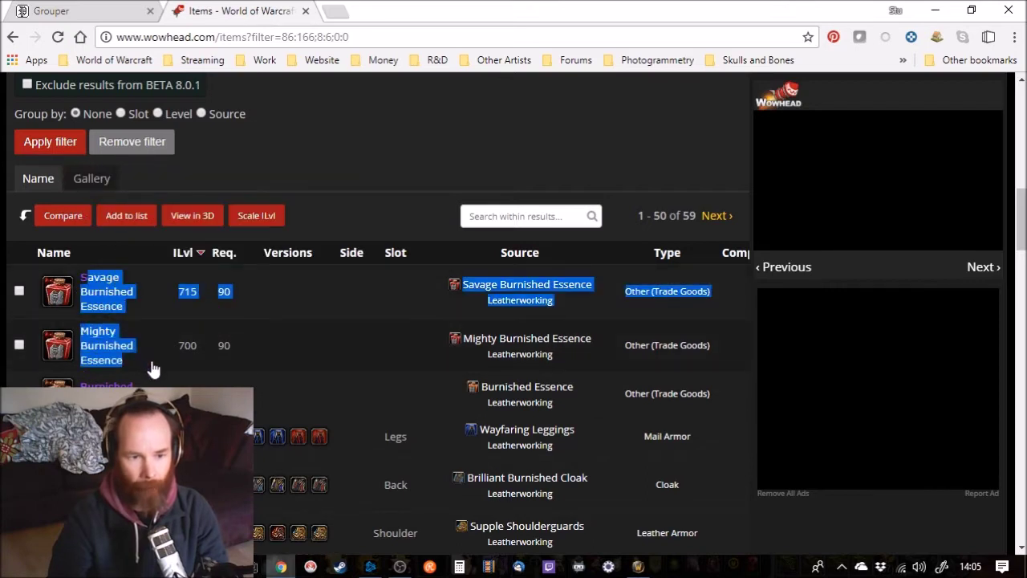
Select the results from Savage Burnished Essence downward and bring up the copy menu.
left_click(156, 375)
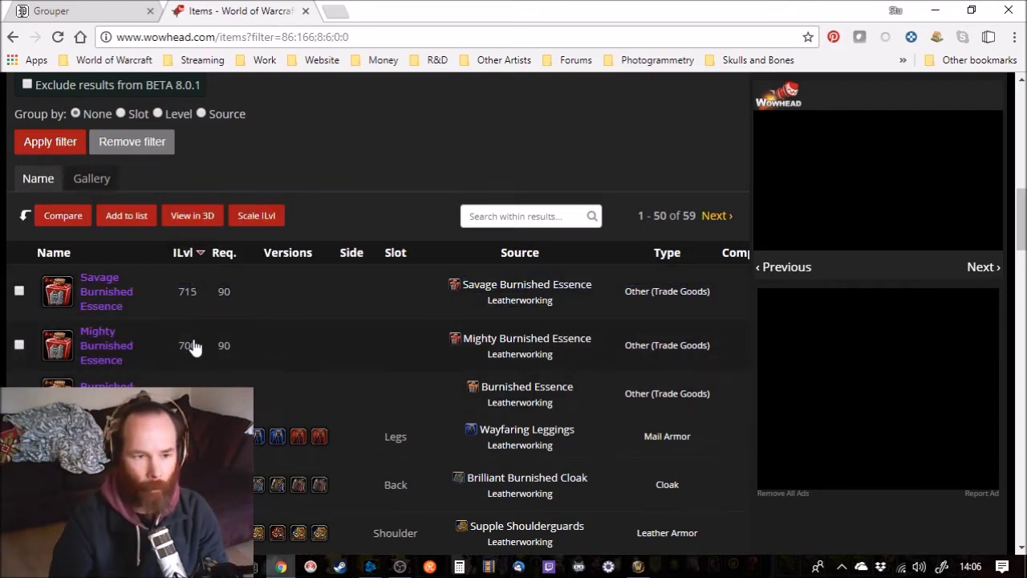
mouse_move(55, 291)
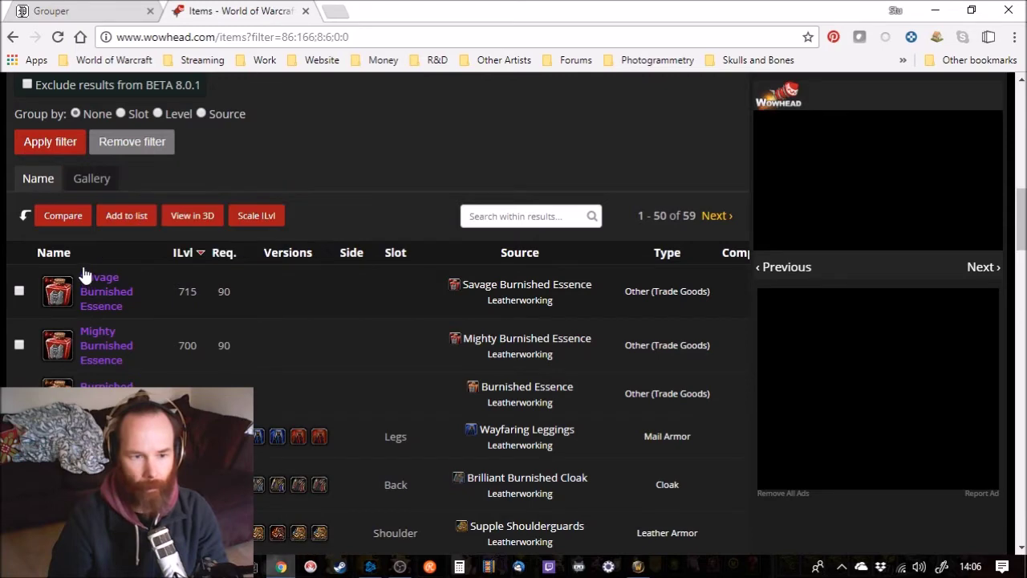
mouse_move(84, 276)
left_mouse_down()
mouse_move(131, 383)
mouse_move(128, 280)
mouse_move(110, 365)
mouse_move(133, 377)
left_mouse_up()
scroll(131, 381, "down", 6)
scroll(131, 381, "down", 9)
scroll(131, 382, "down", 6)
scroll(131, 382, "down", 5)
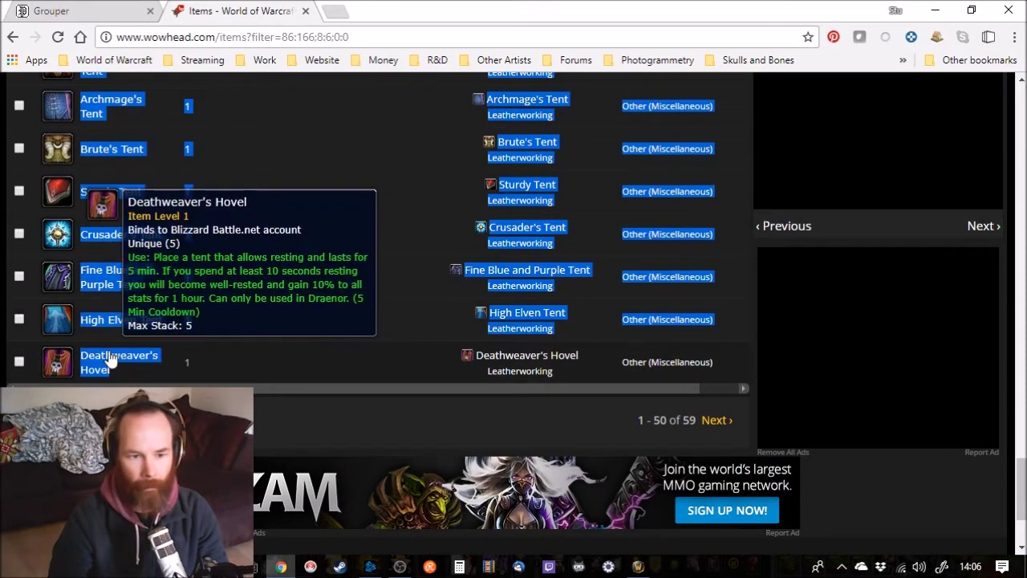
right_click(109, 355)
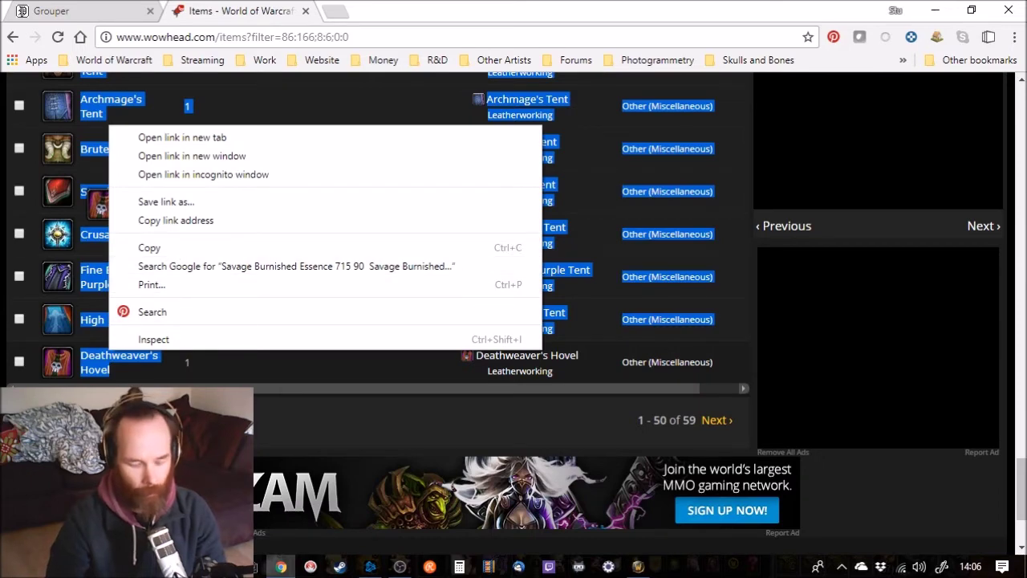
left_click(251, 428)
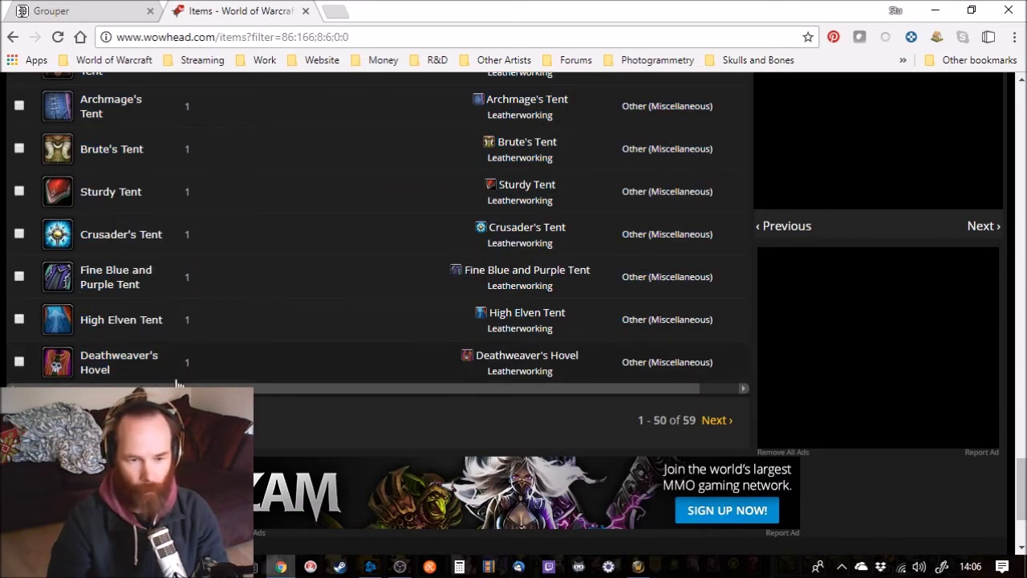
Reselect the first 50 result rows, Savage Burnished Essence through the tents, for copying.
scroll(137, 378, "up", 15)
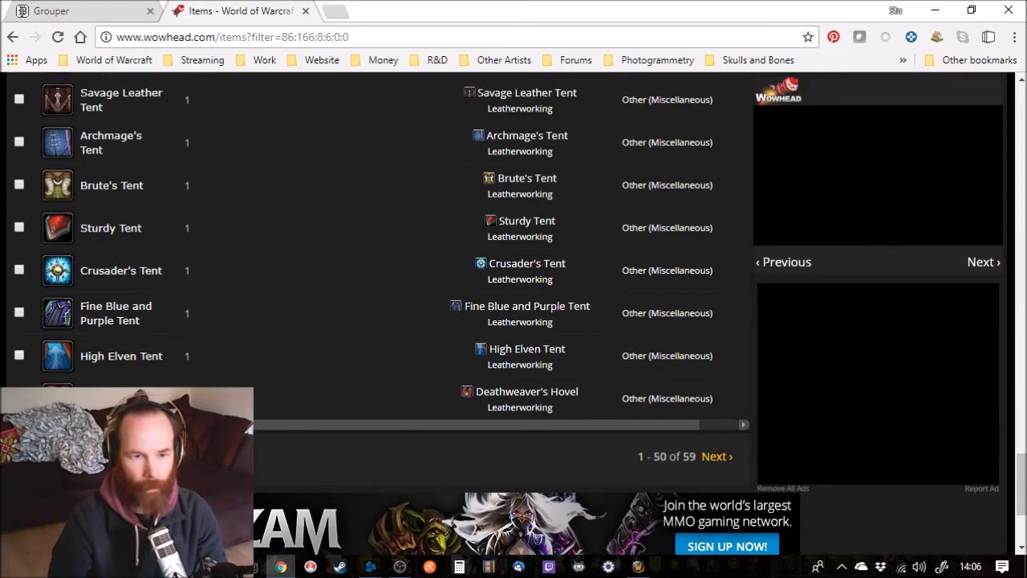
scroll(140, 353, "up", 10)
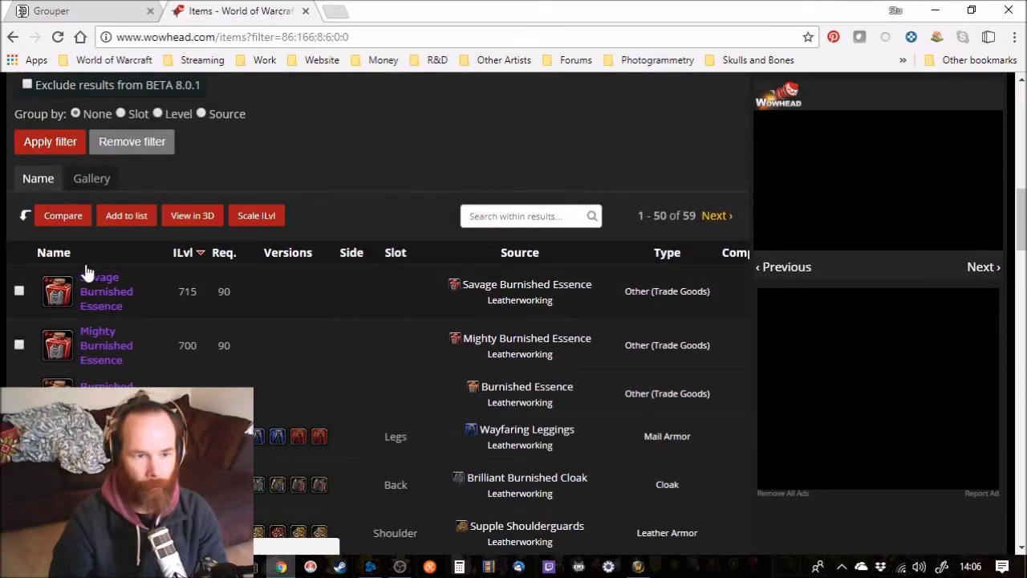
mouse_move(86, 276)
left_mouse_down()
mouse_move(241, 353)
mouse_move(337, 490)
left_mouse_up()
scroll(337, 490, "down", 2)
scroll(196, 393, "down", 2)
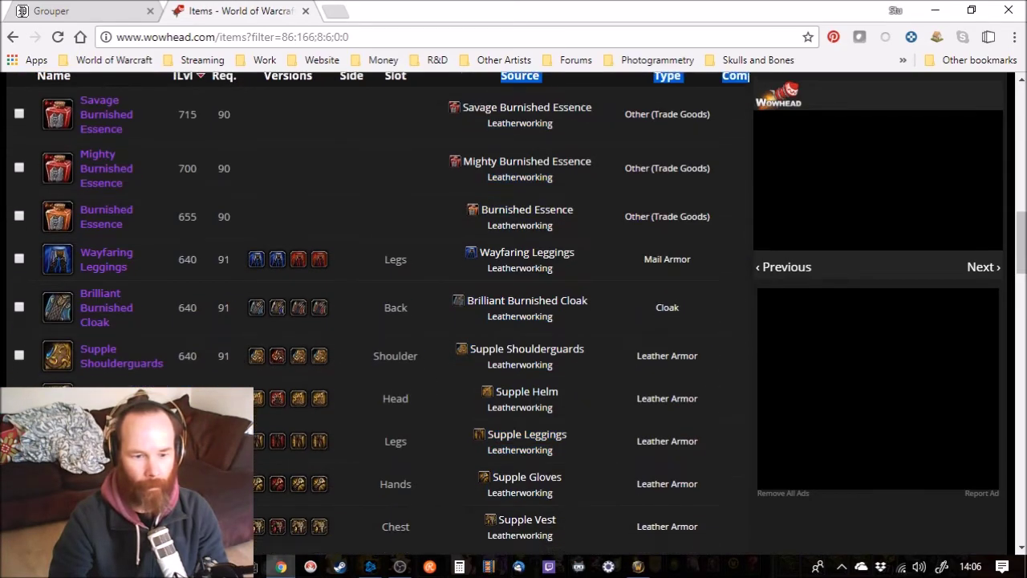
scroll(197, 401, "down", 14)
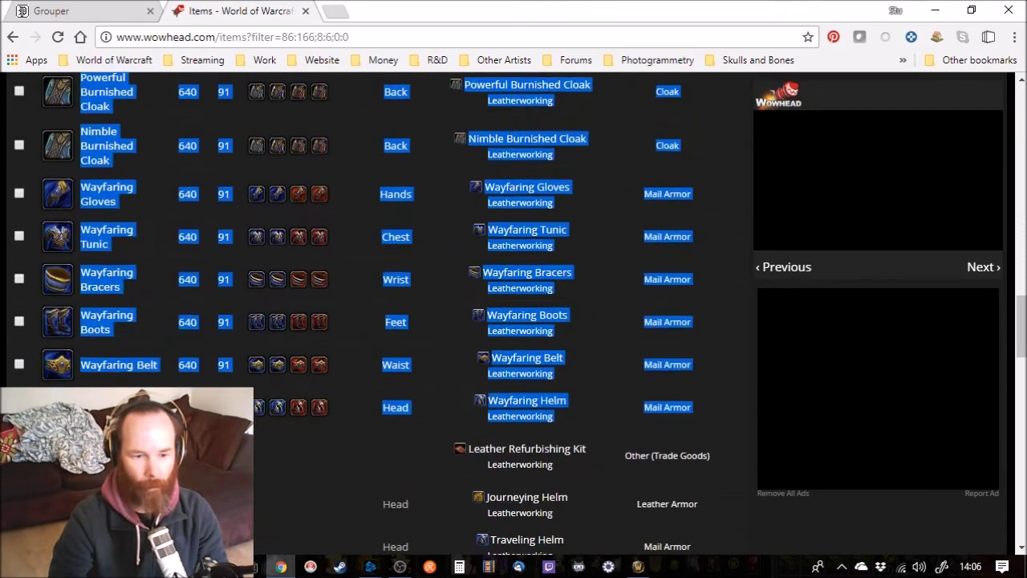
scroll(196, 401, "down", 8)
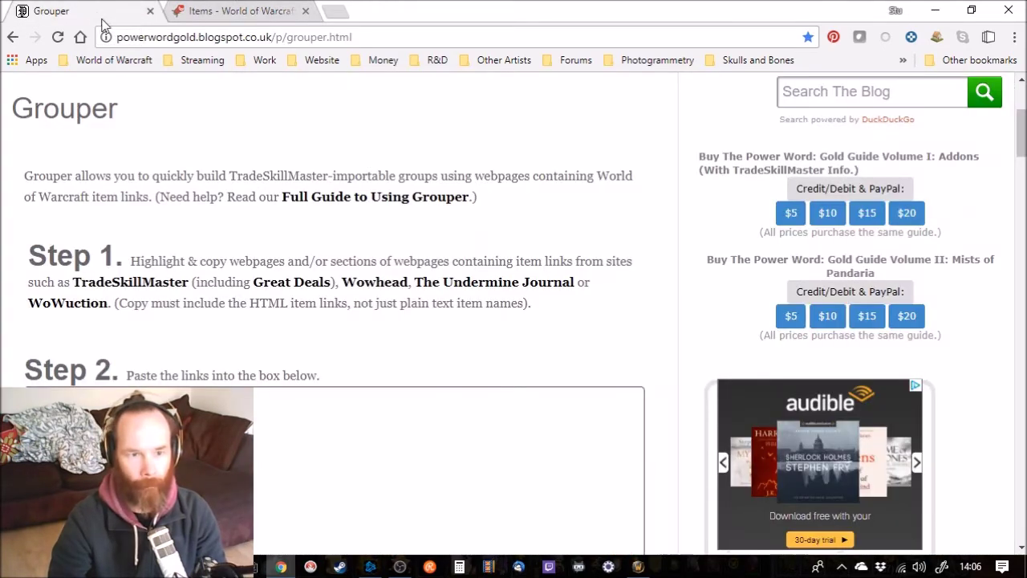
Paste the Wowhead items into Grouper's Step 2 box and generate IDs 127730 through 117000.
scroll(252, 283, "down", 2)
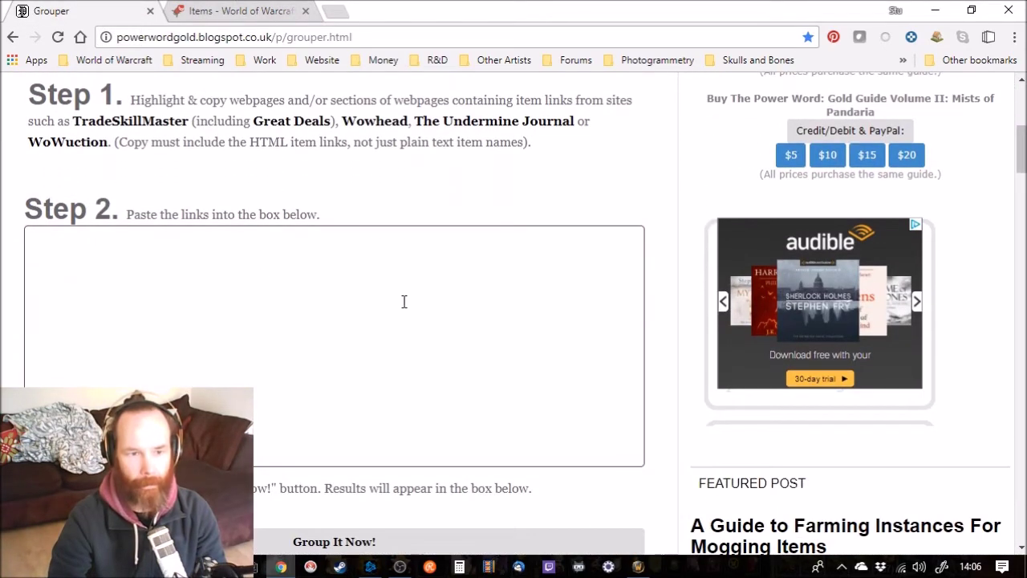
left_click(119, 258)
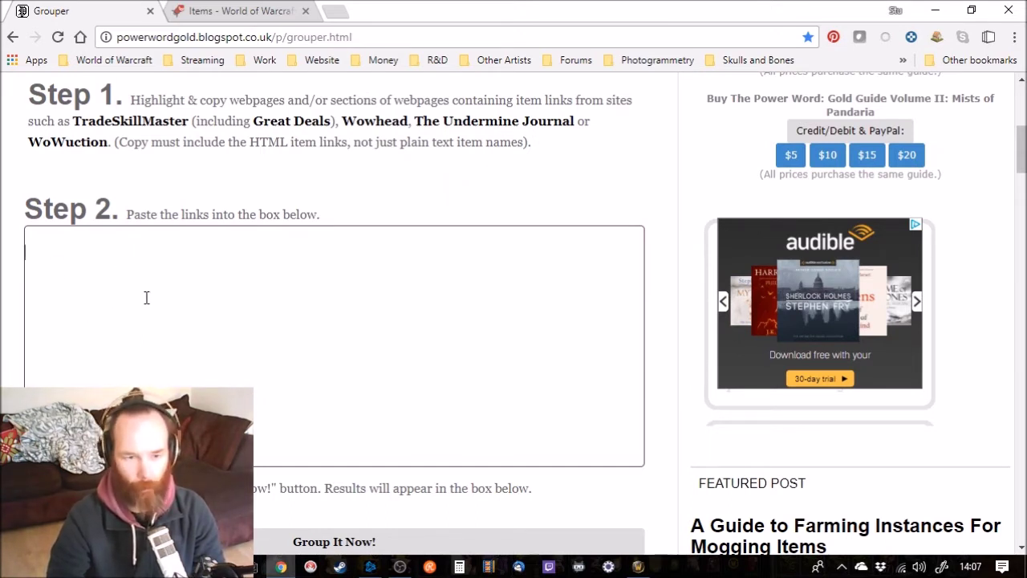
right_click(110, 263)
left_click(161, 359)
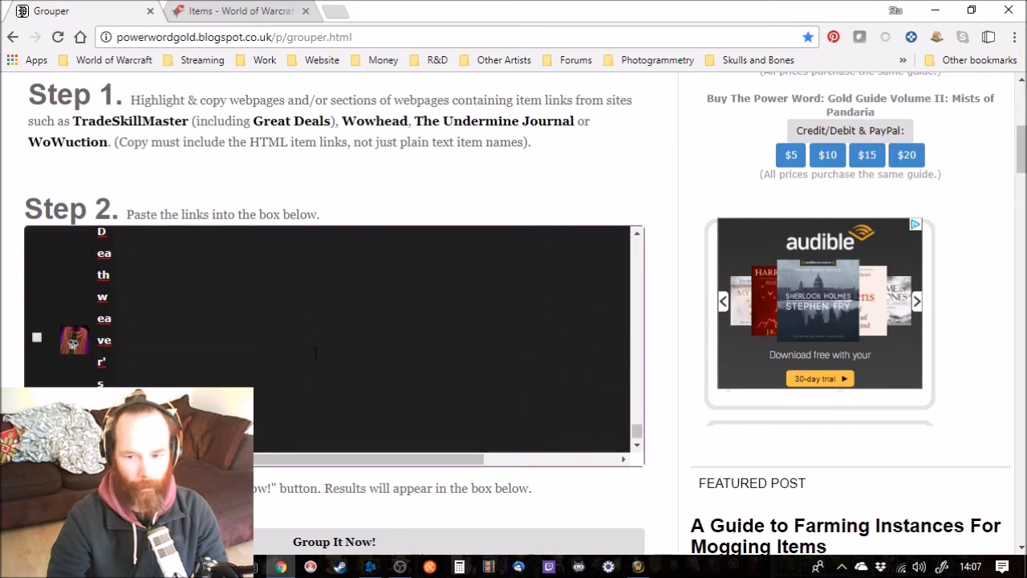
scroll(316, 353, "down", 5)
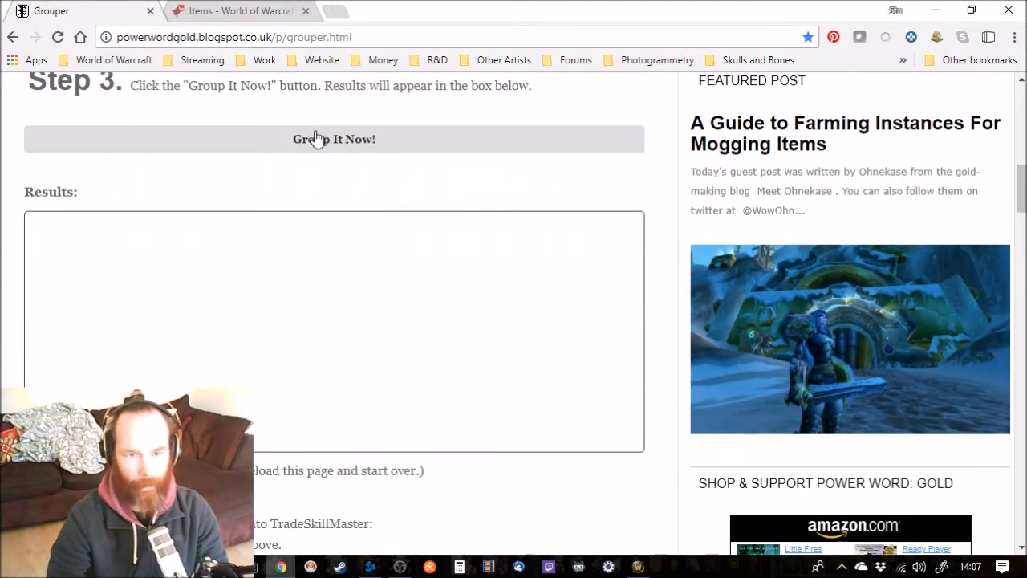
left_click(302, 145)
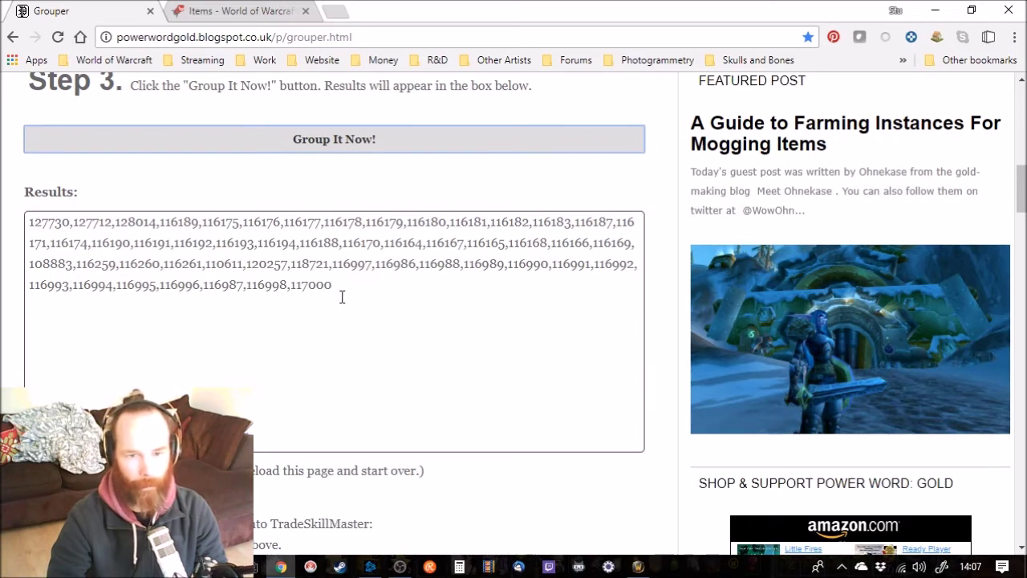
scroll(347, 377, "up", 1)
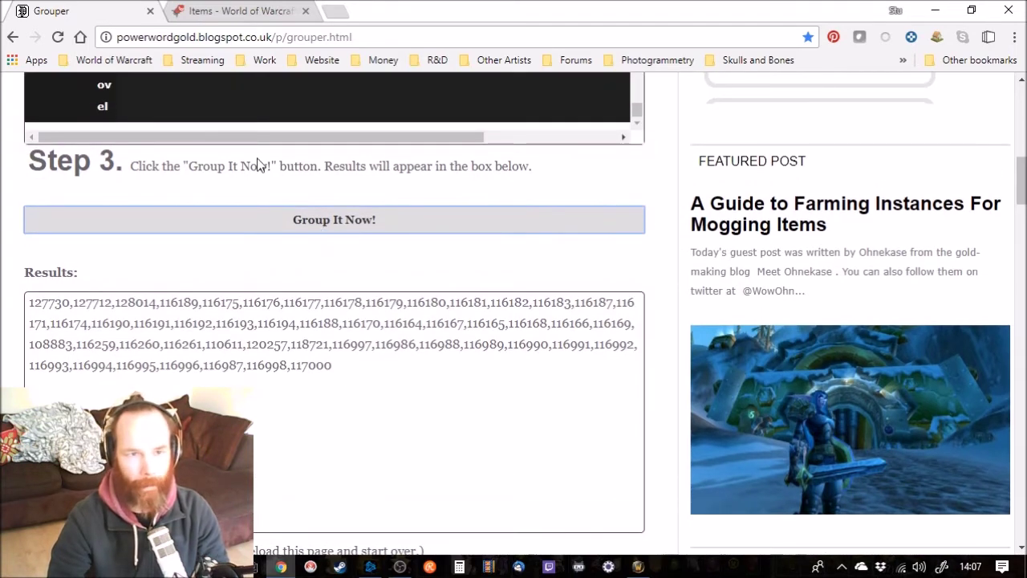
On Wowhead, load results 51–59 and select the tents from Patchwork Hut down.
left_click(234, 18)
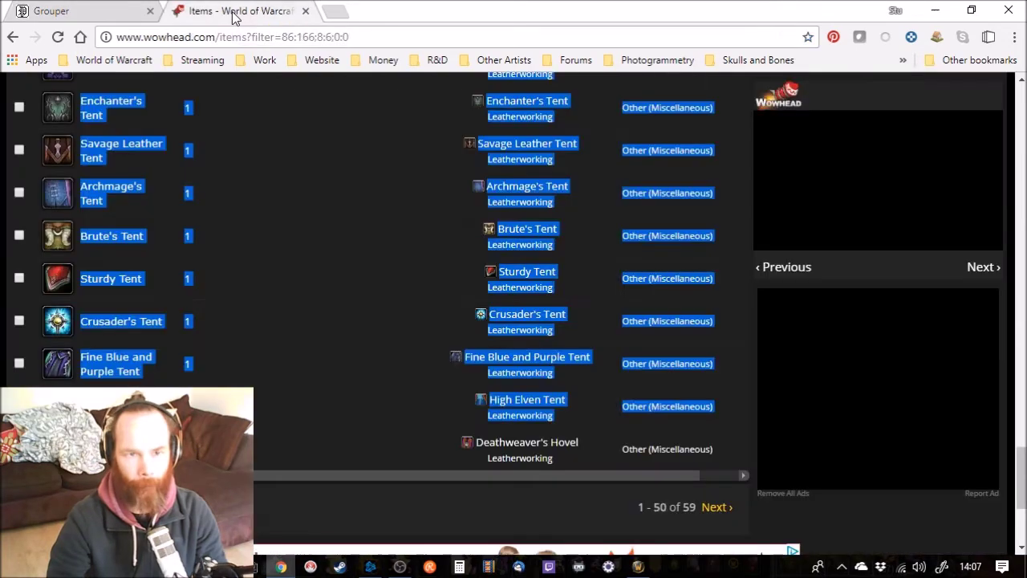
left_click(716, 507)
scroll(200, 344, "down", 2)
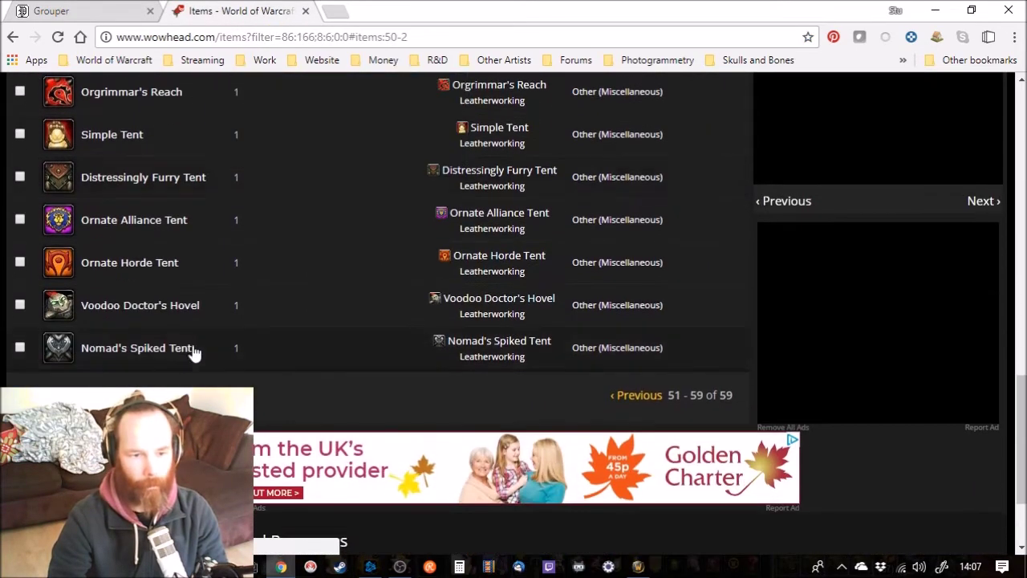
scroll(201, 348, "up", 2)
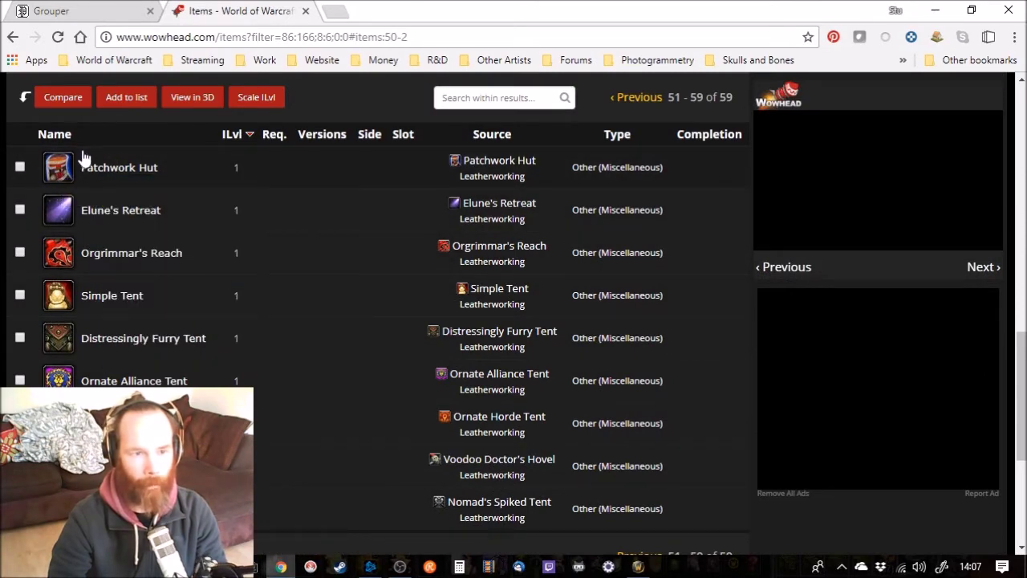
mouse_move(86, 188)
left_mouse_down()
mouse_move(101, 270)
mouse_move(240, 473)
mouse_move(255, 453)
left_mouse_up()
scroll(255, 453, "down", 1)
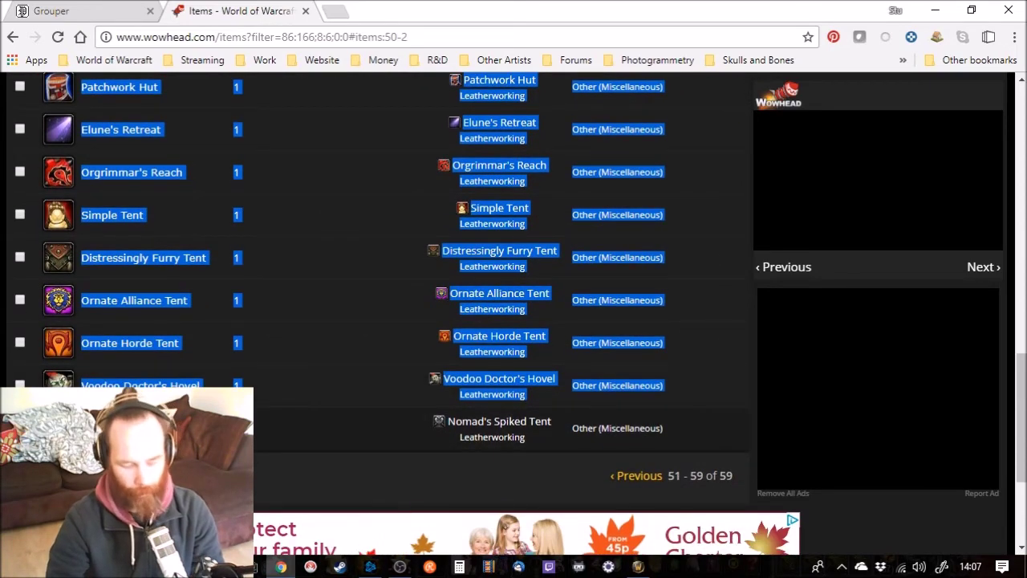
Append the second-page tents to Grouper's links box and regenerate the item IDs.
left_click(90, 6)
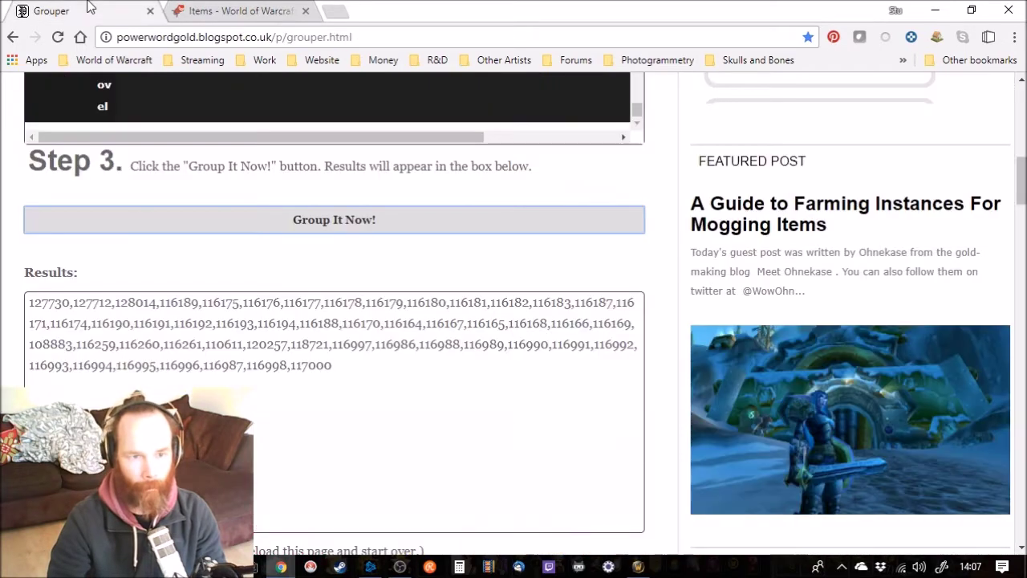
scroll(470, 302, "up", 3)
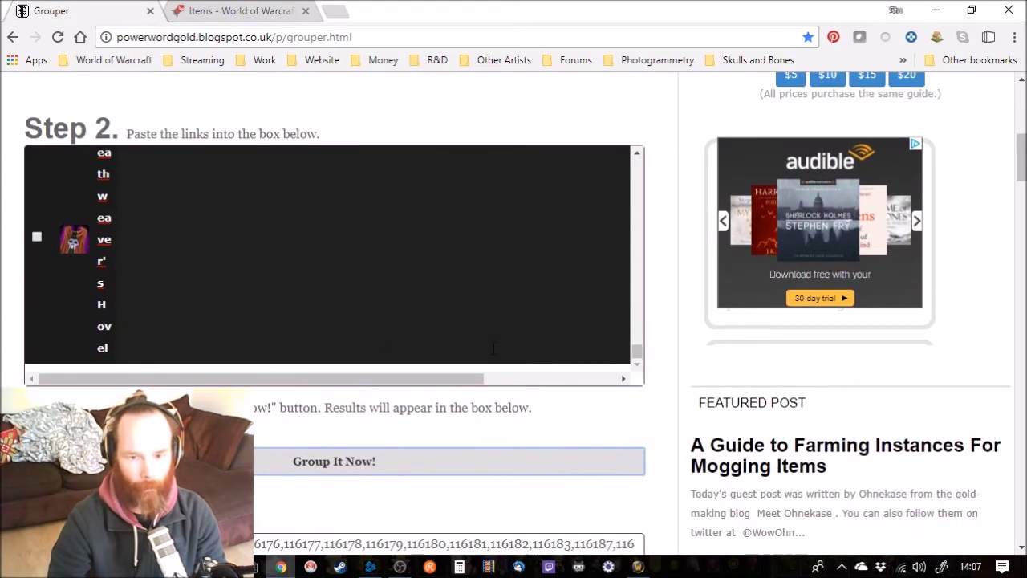
left_click(454, 353)
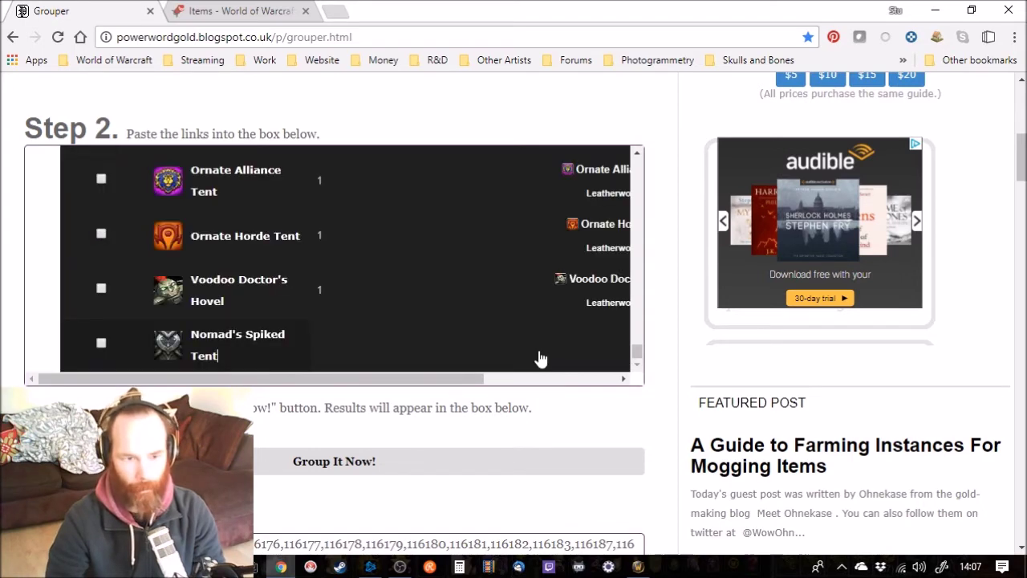
scroll(484, 337, "up", 5)
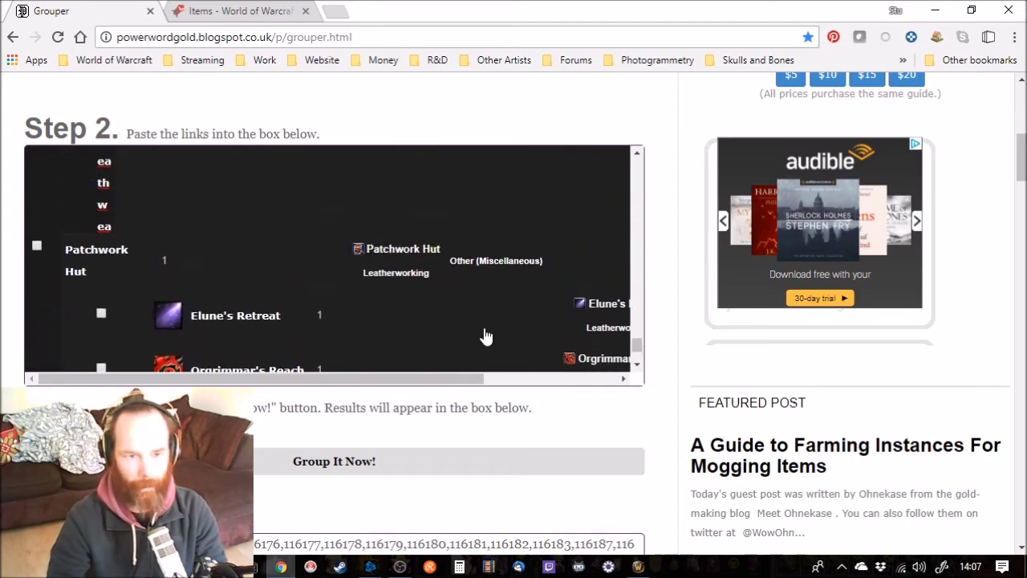
scroll(484, 337, "down", 2)
scroll(302, 436, "down", 2)
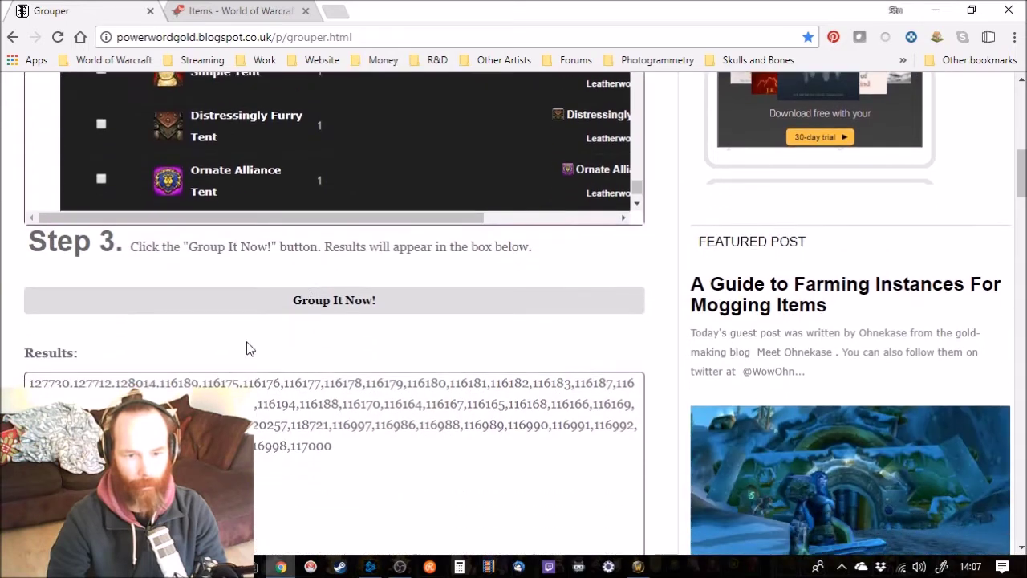
left_click(290, 306)
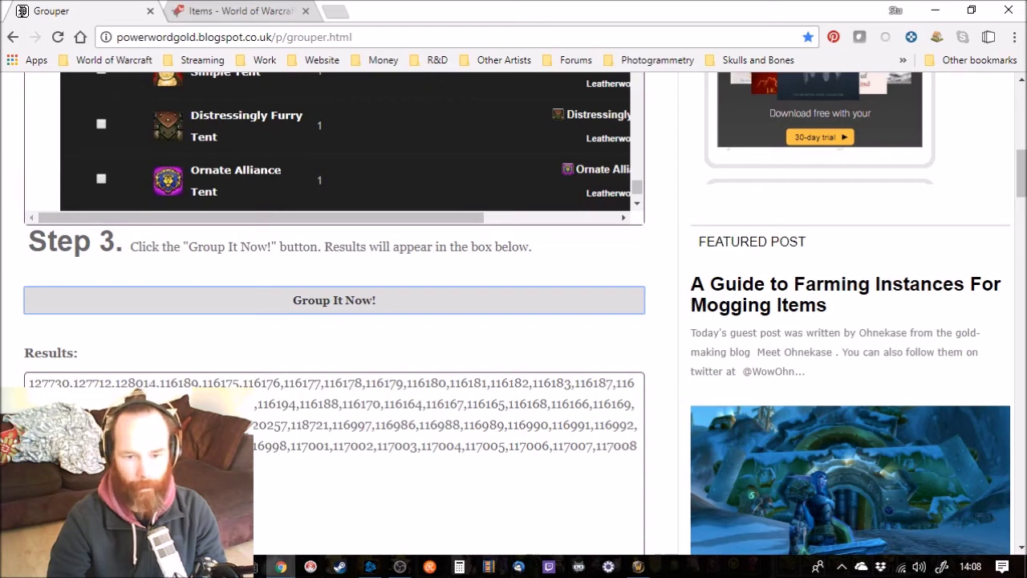
Select the full list of result IDs and return to the game.
scroll(215, 365, "down", 1)
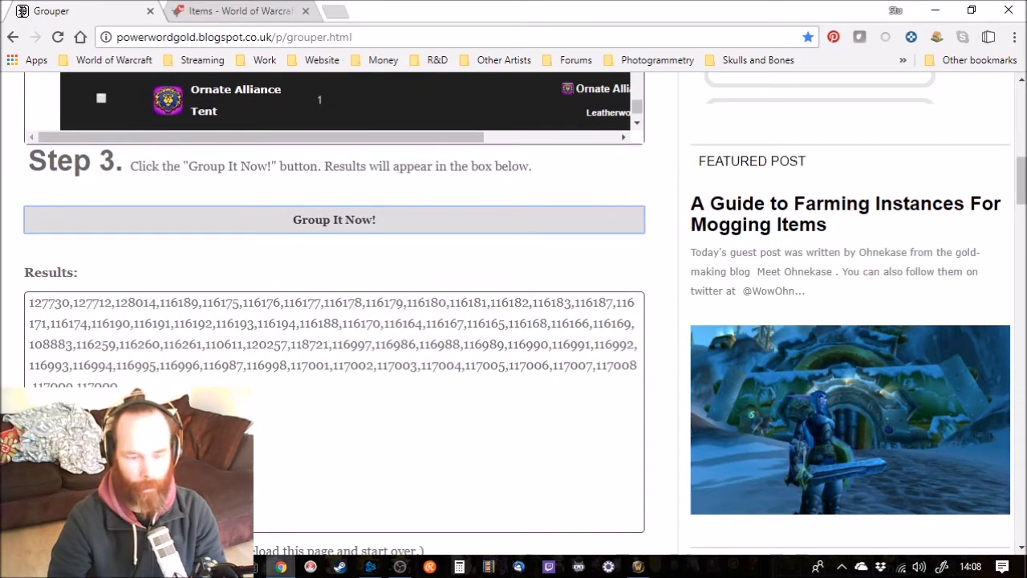
left_click_drag(140, 388, 32, 305)
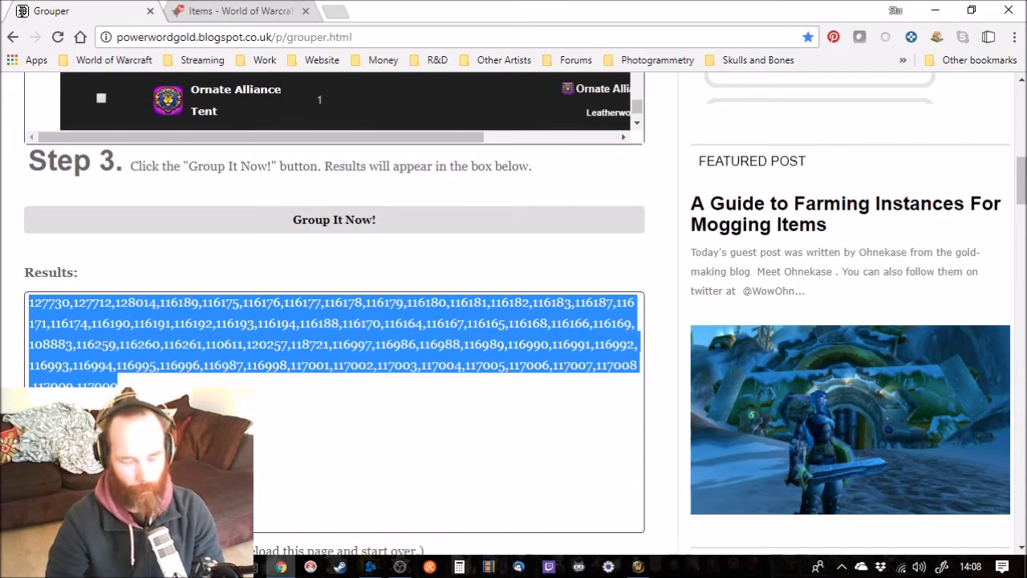
left_click(638, 566)
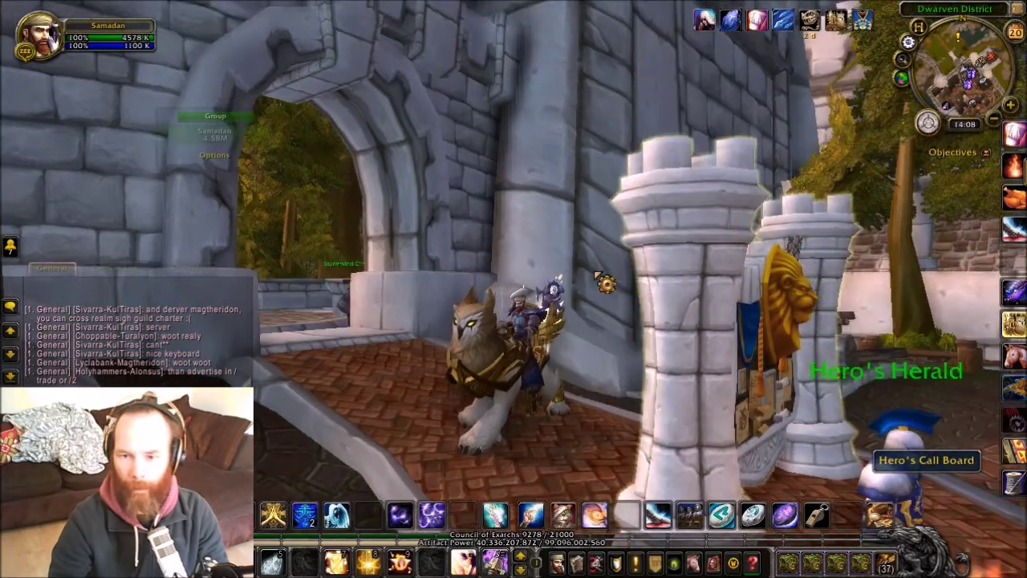
Make Default the active TSM profile and open the groups Import/Export page.
left_click_drag(602, 281, 603, 281)
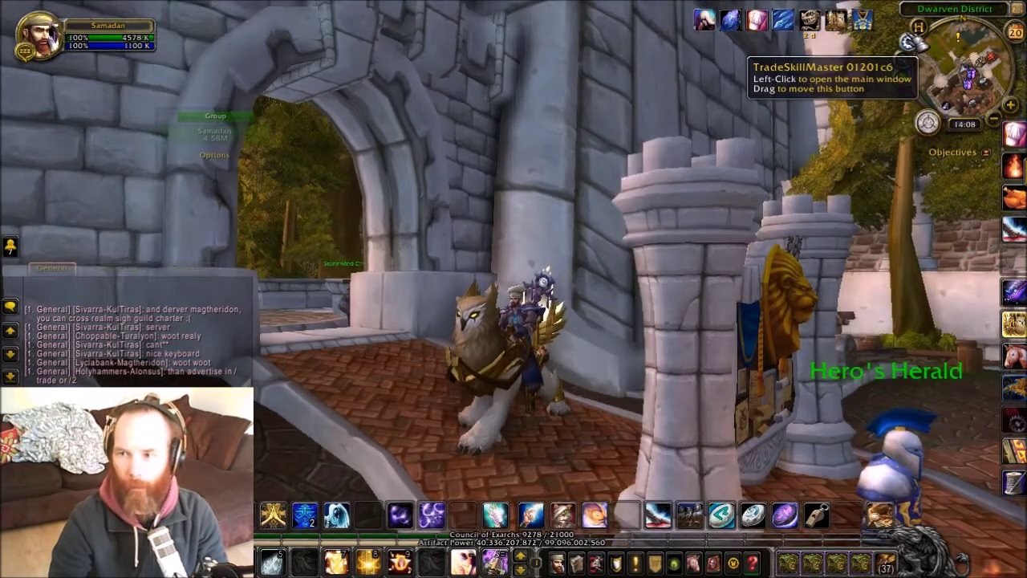
left_click(909, 42)
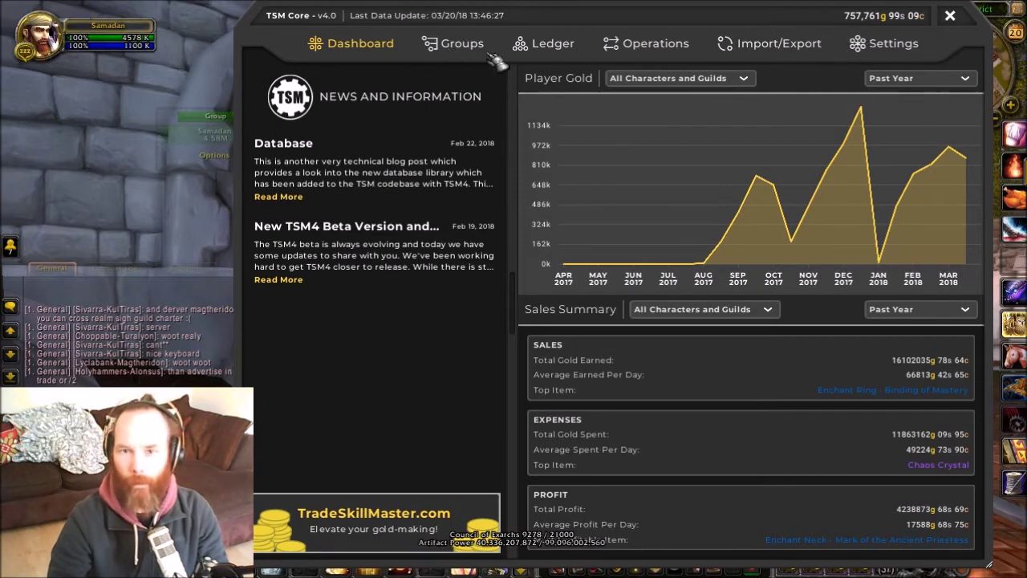
left_click(880, 46)
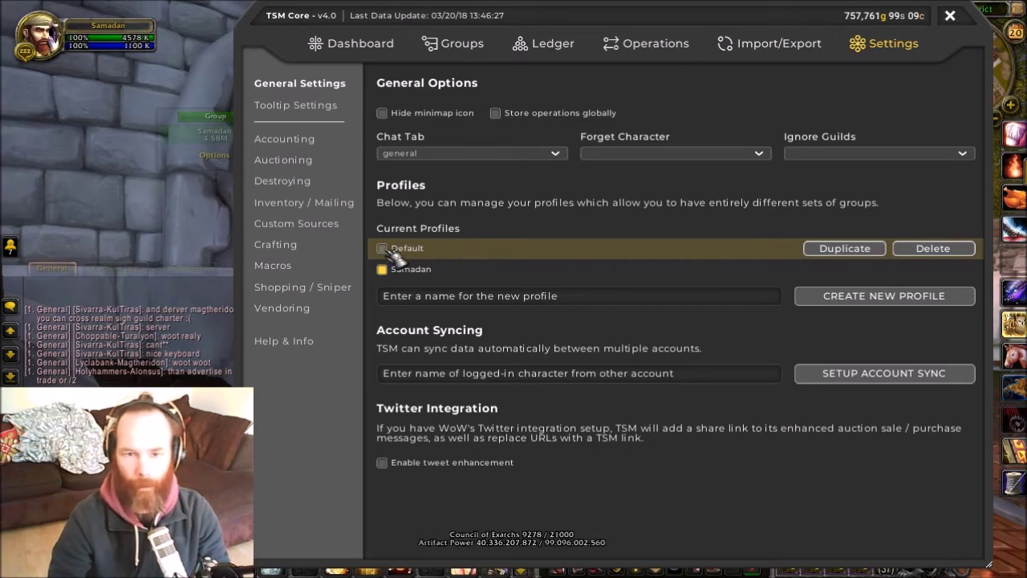
left_click(382, 248)
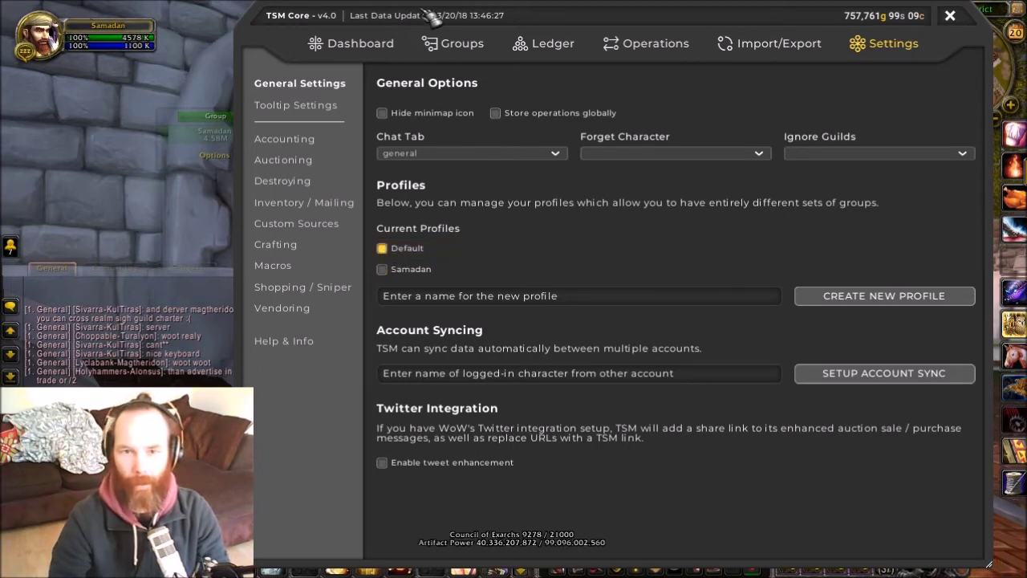
left_click(457, 50)
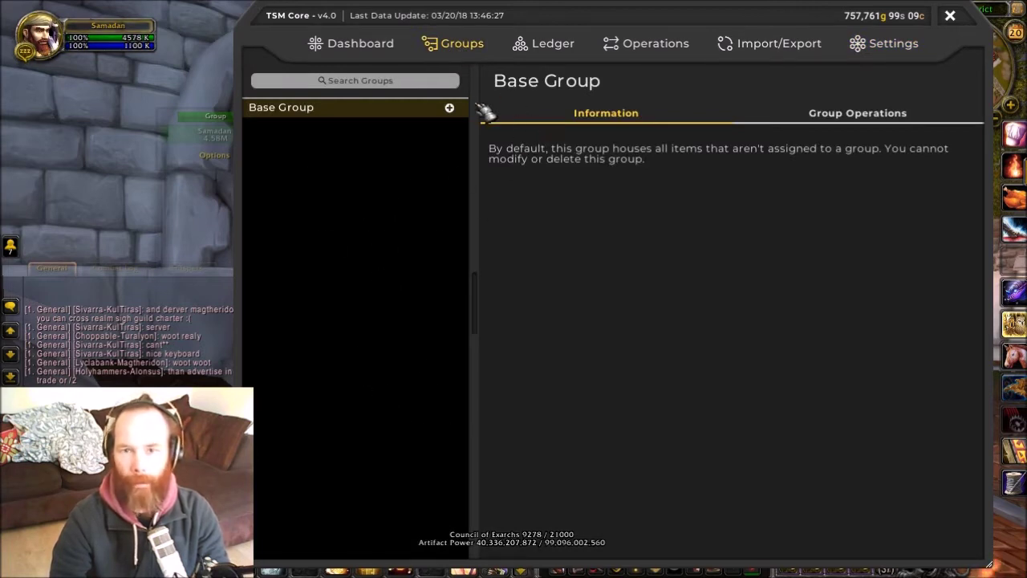
left_click(787, 50)
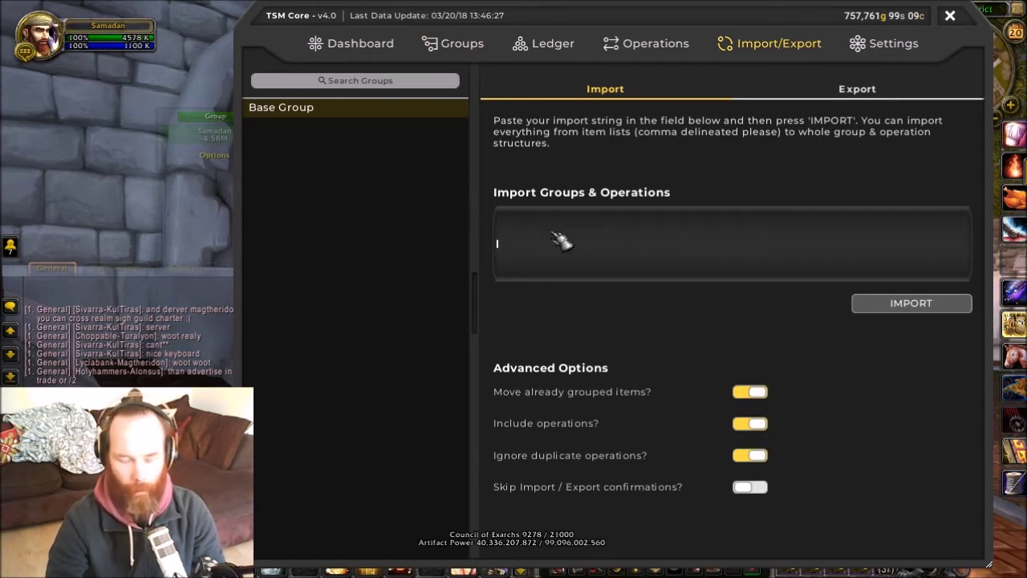
Paste the 56 copied item IDs into TSM's import field and confirm the import.
left_click(562, 241)
key("ctrl+v")
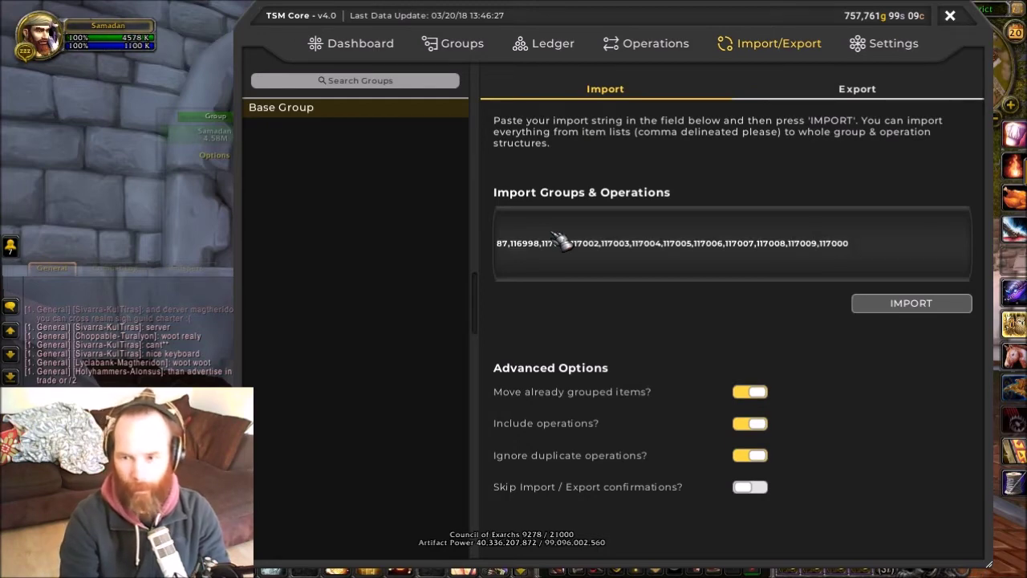
left_click(887, 310)
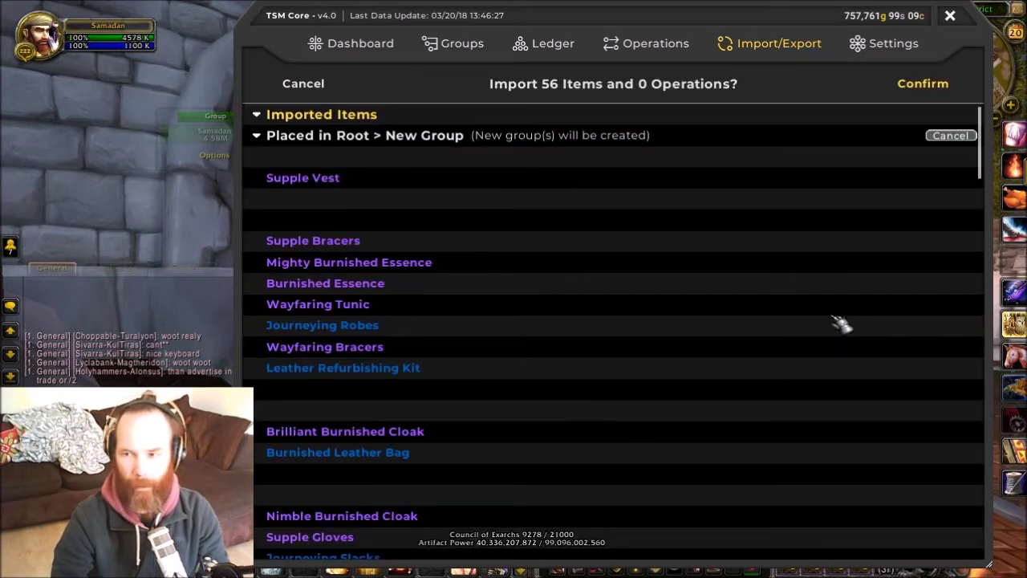
left_click(923, 85)
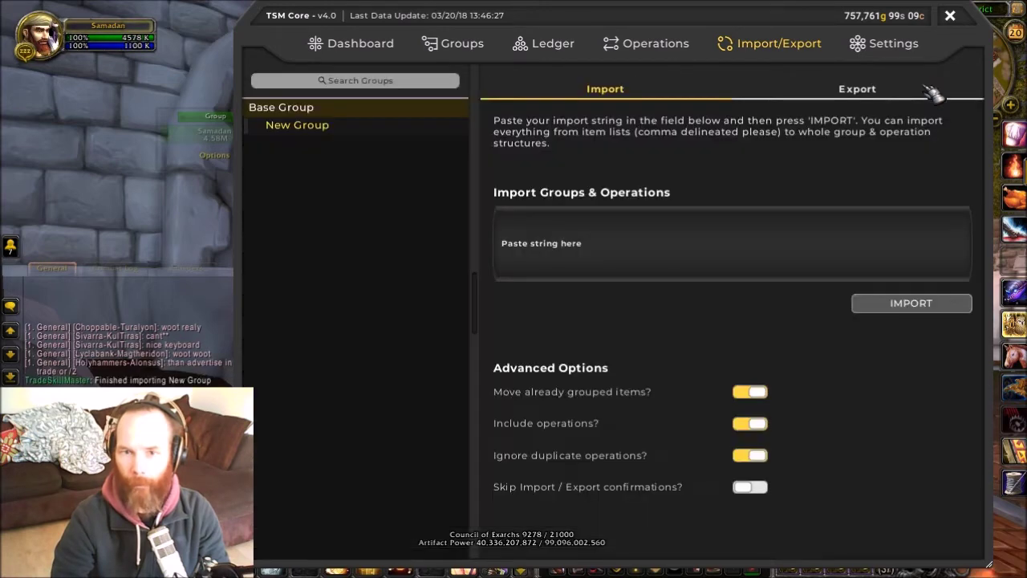
Open New Group on the Groups page and scroll its imported tents and Supple/Wayfaring gear.
left_click(293, 130)
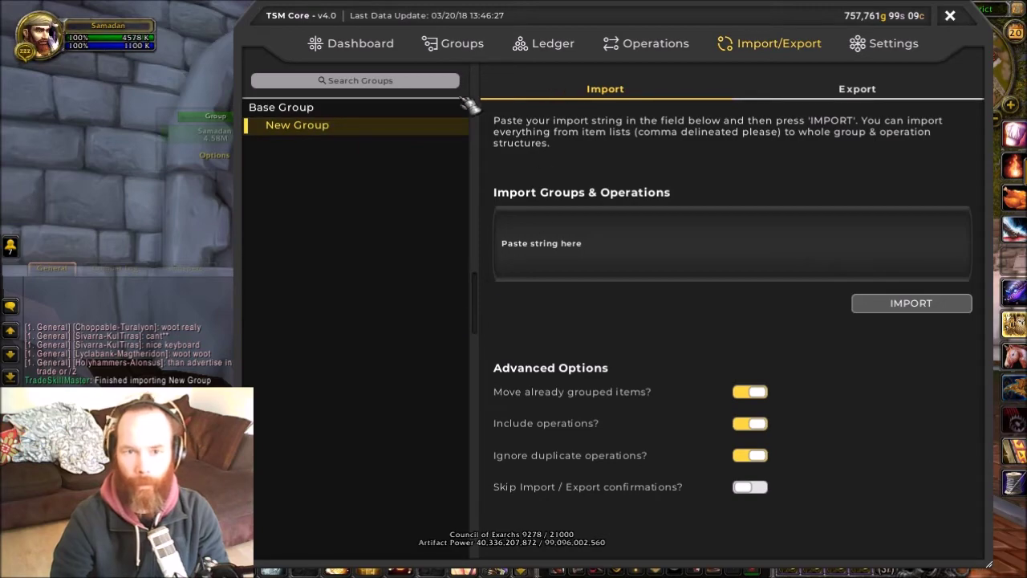
left_click(463, 52)
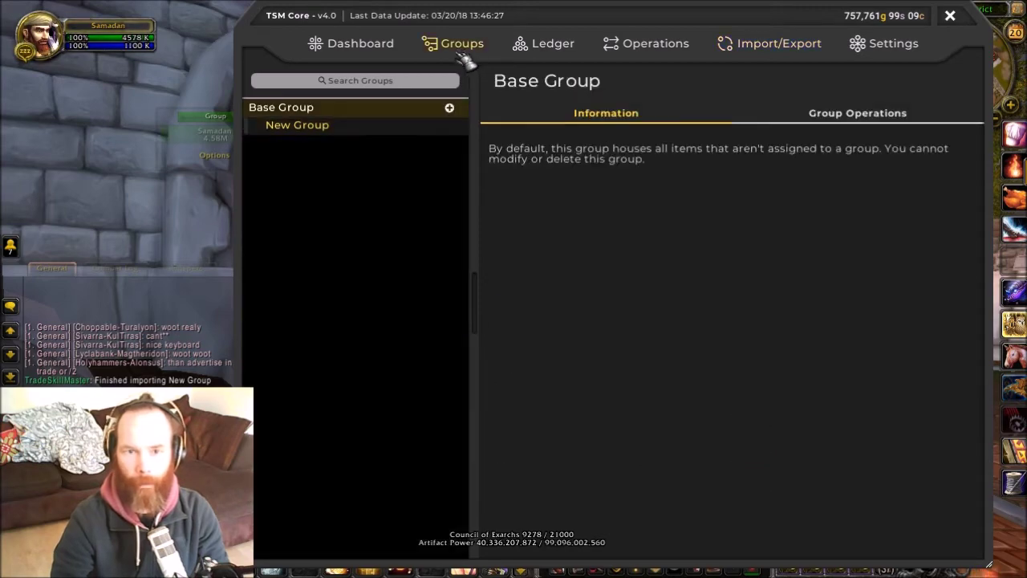
left_click(292, 130)
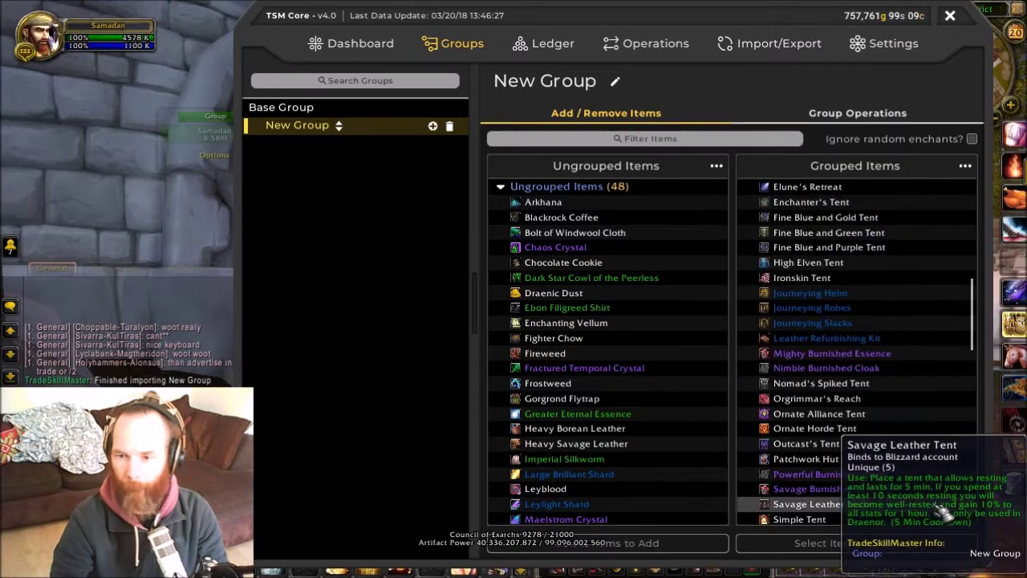
scroll(931, 458, "down", 5)
scroll(937, 451, "down", 5)
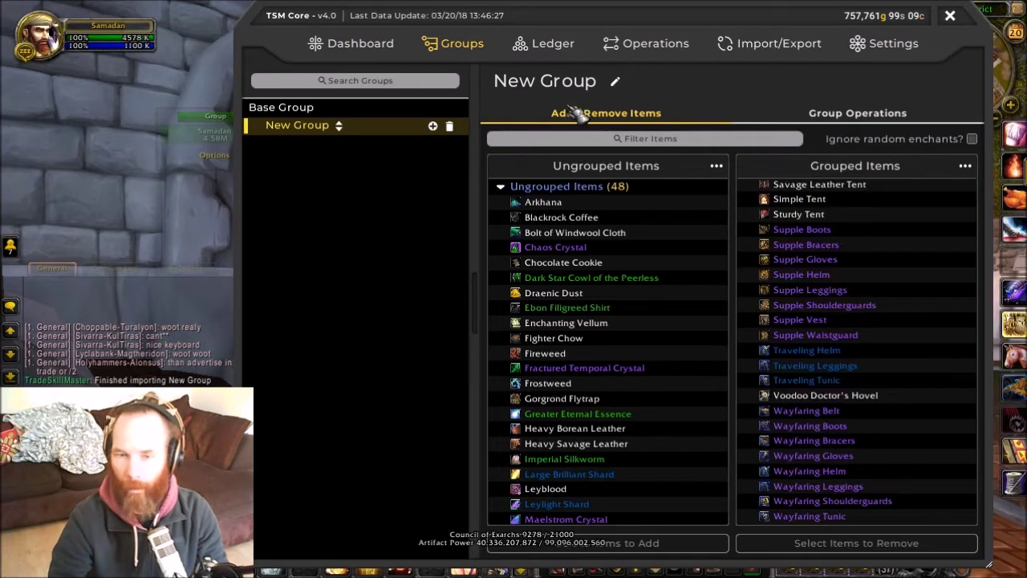
left_click(607, 86)
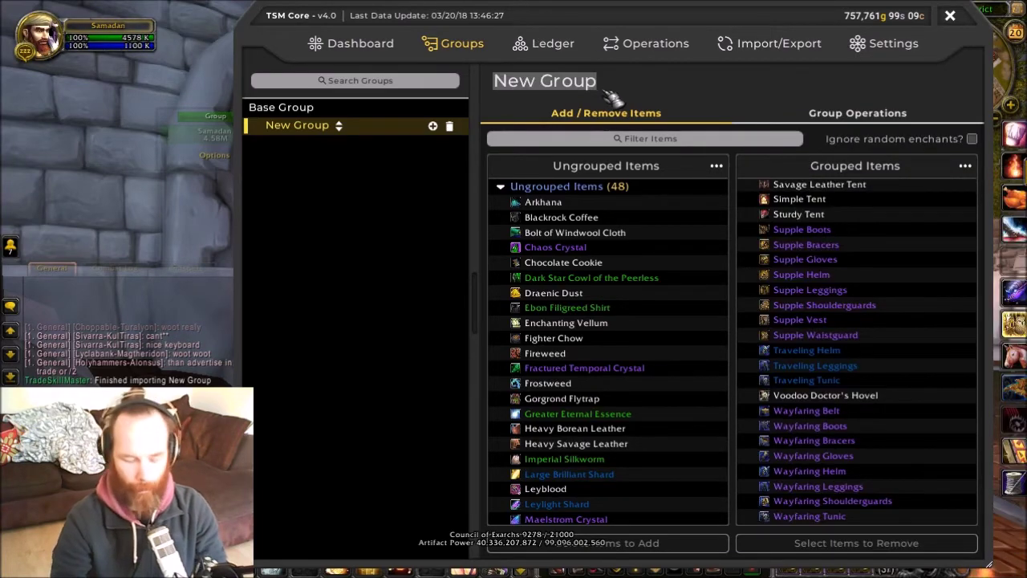
Name the group 'Leatherworing WoD', correcting a typo before confirming.
type("Leatherworink WoD")
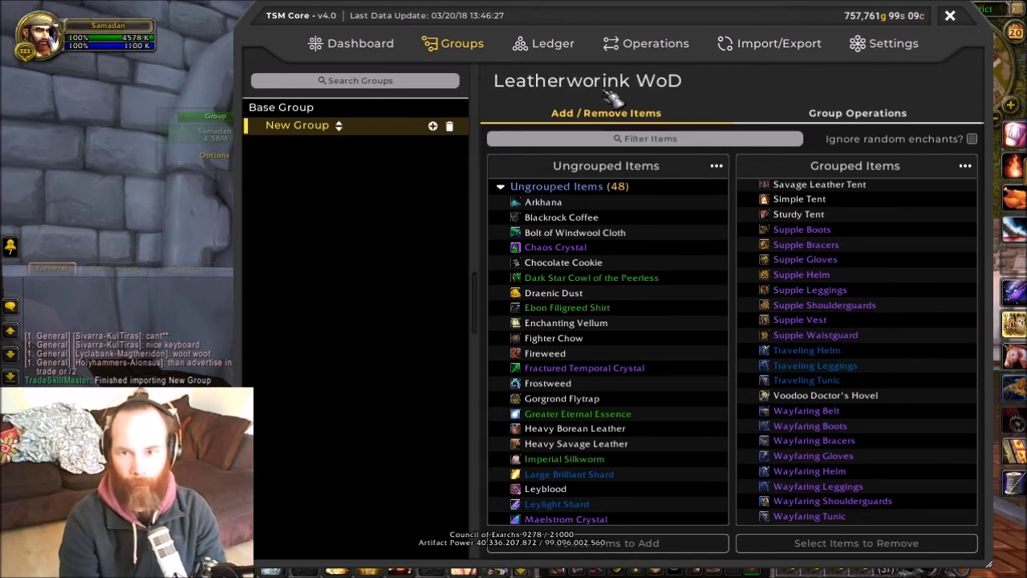
key("BackSpace")
type("ing")
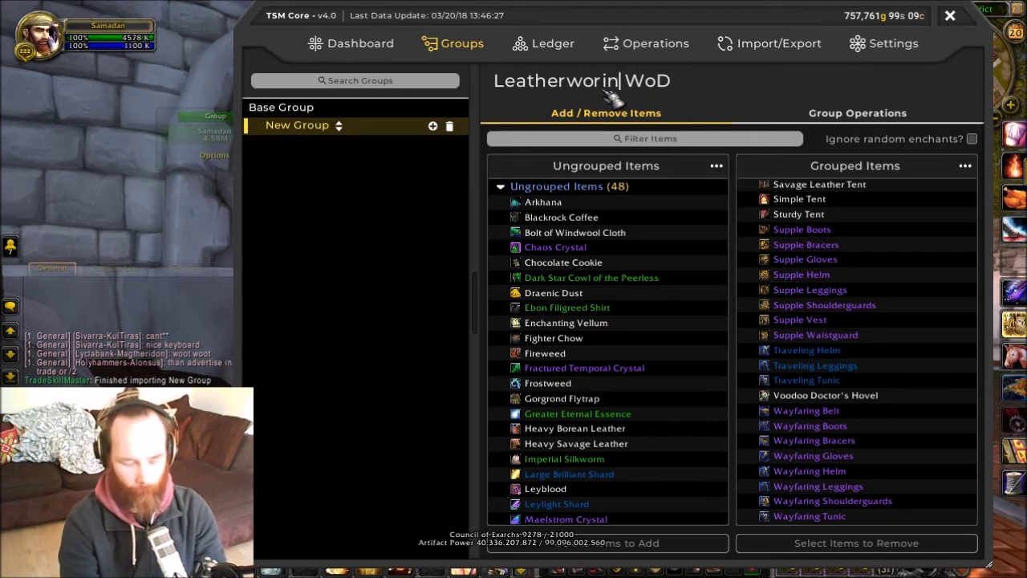
key("Return")
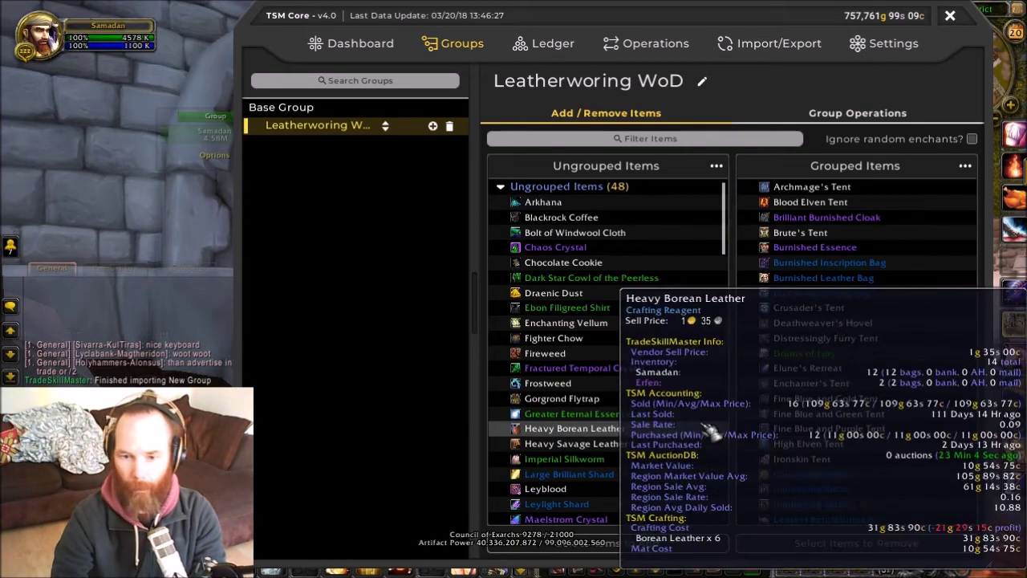
scroll(634, 393, "down", 1)
scroll(634, 394, "down", 8)
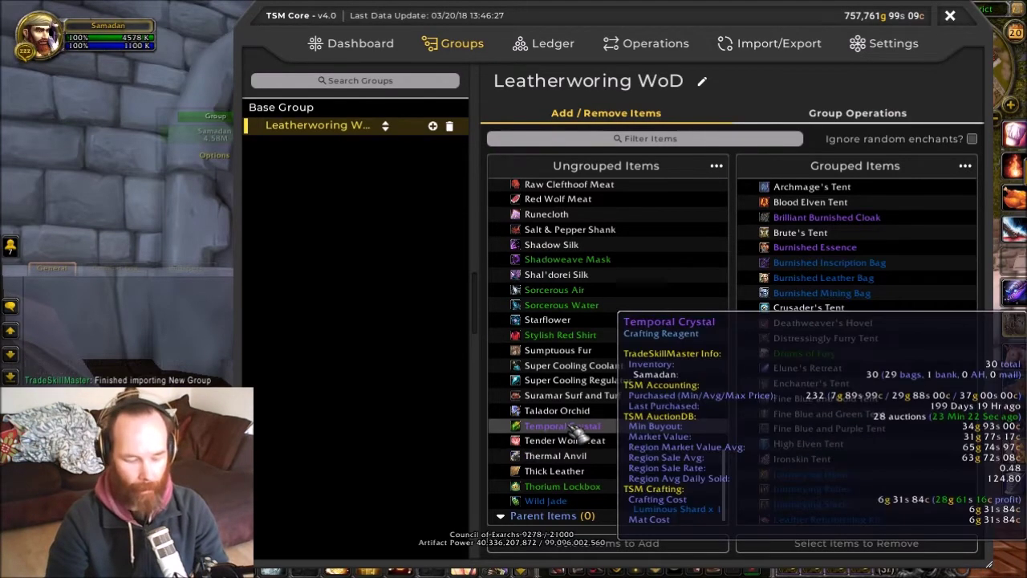
In the Wowhead item search, add a Reagent for ability/profession filter set to Enchanting.
key("alt+Tab")
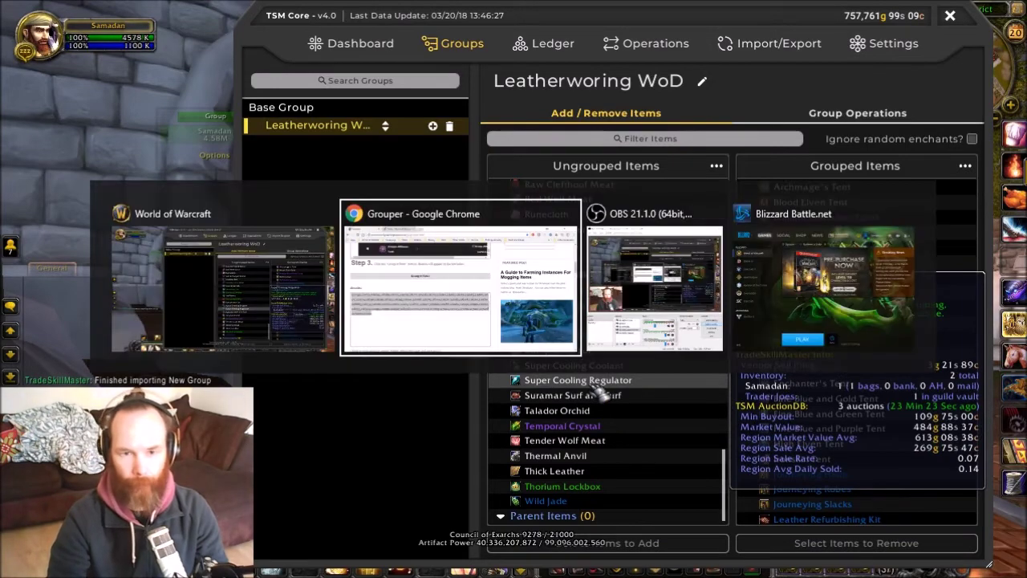
left_click(249, 10)
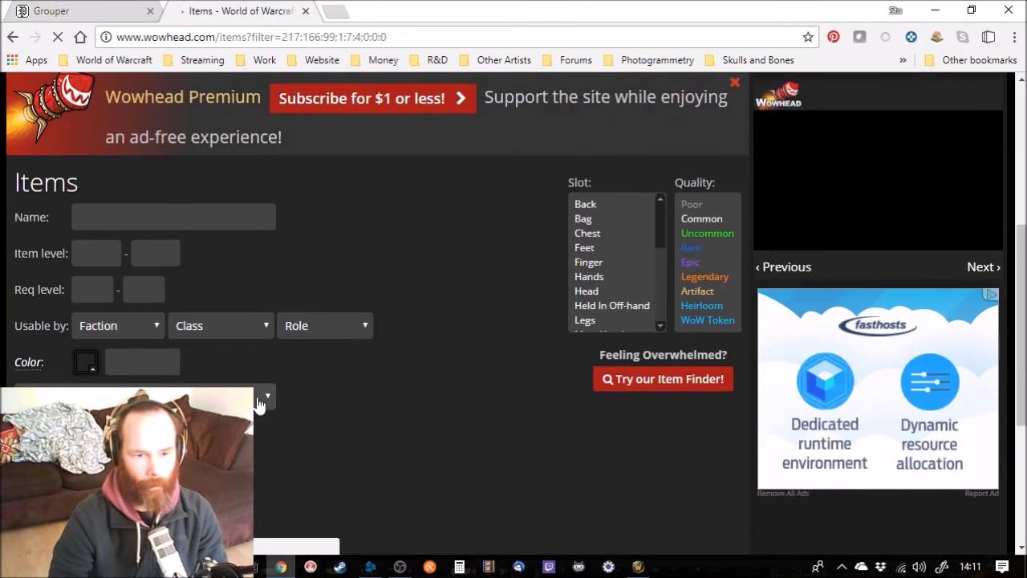
left_click(265, 395)
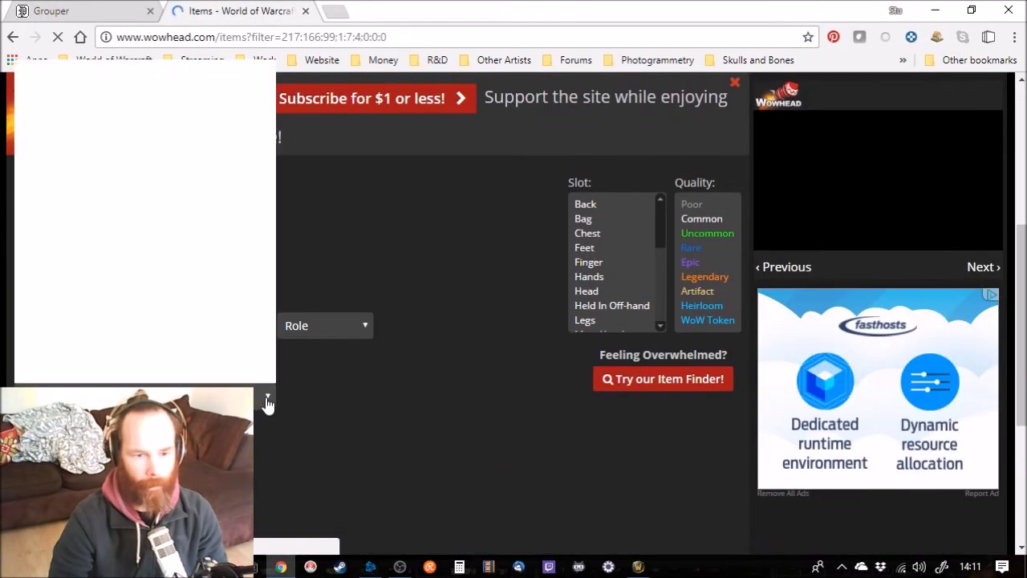
scroll(199, 273, "down", 2)
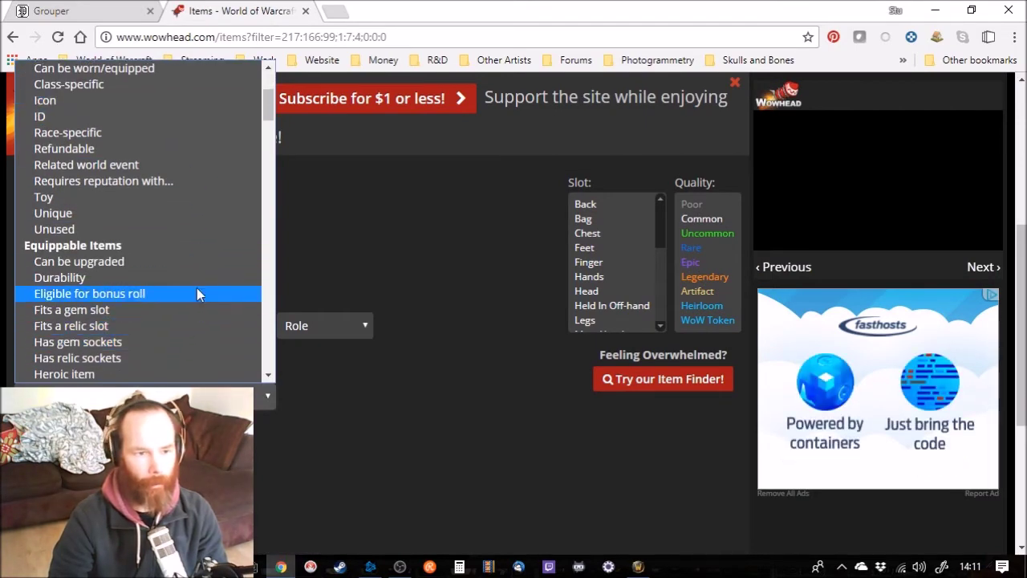
scroll(194, 265, "down", 7)
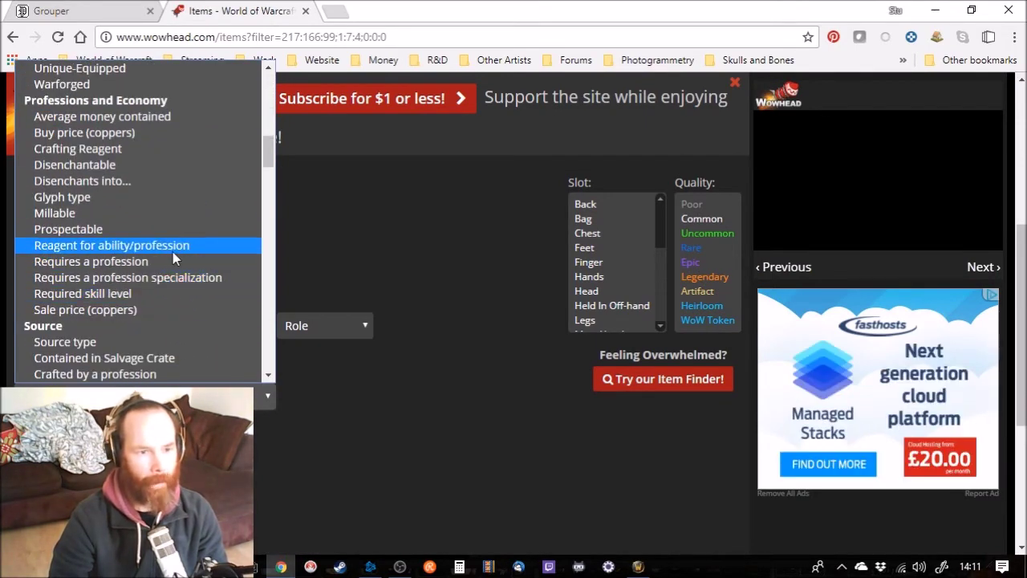
left_click(149, 249)
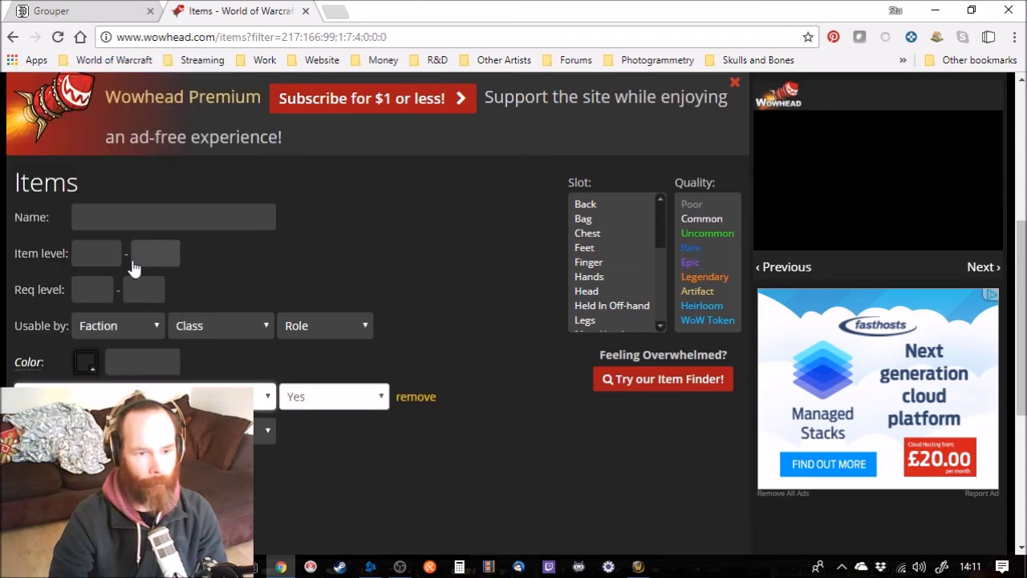
left_click(323, 398)
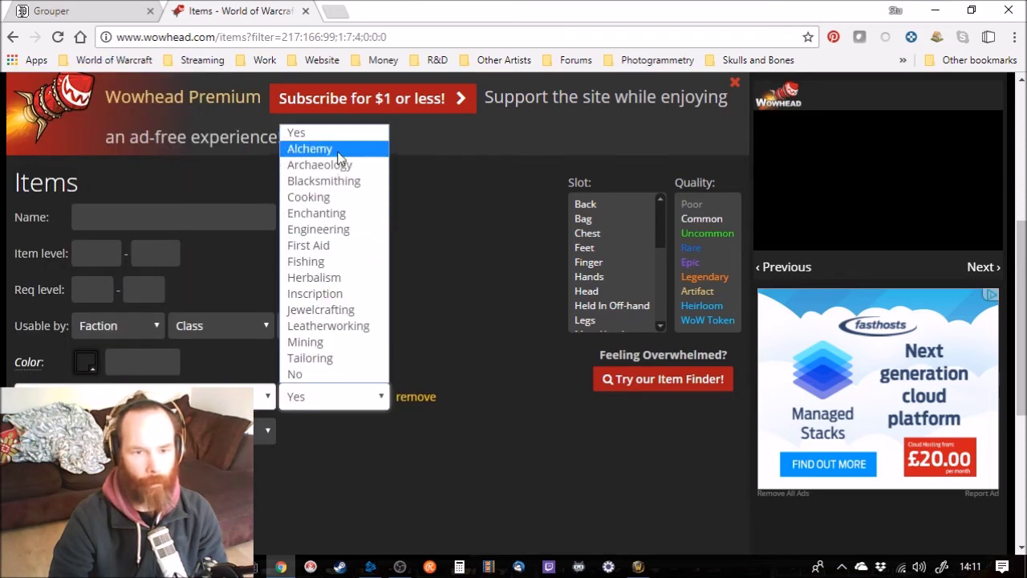
left_click(325, 213)
Add an Added in expansion = Legion filter and select the eight resulting reagents.
left_click(253, 433)
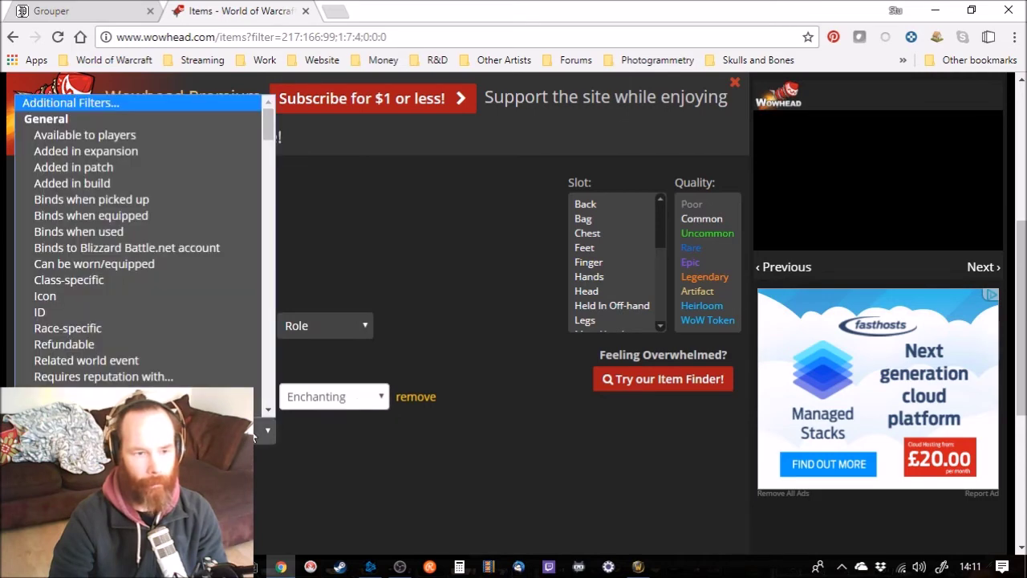
left_click(145, 155)
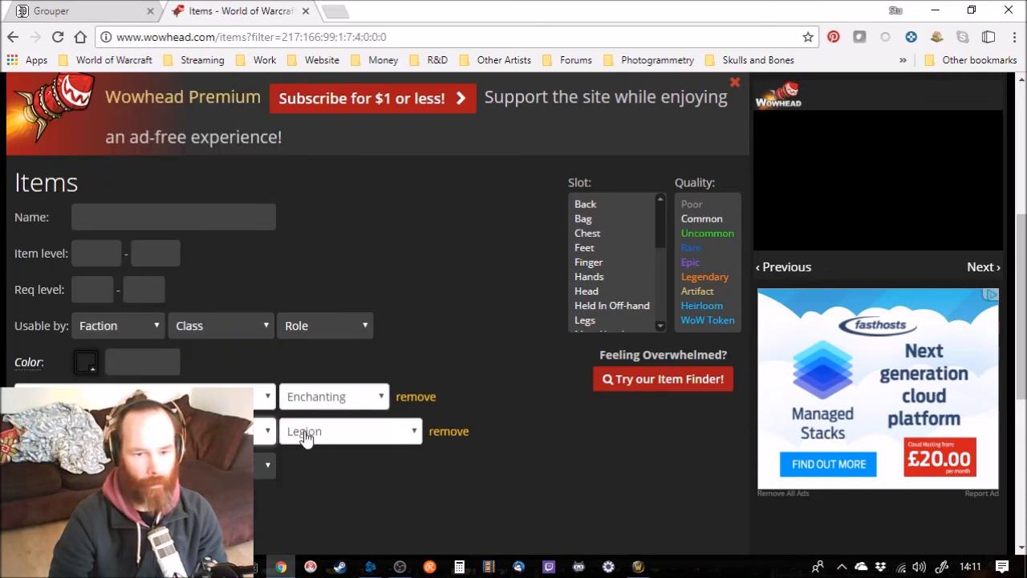
scroll(386, 453, "down", 2)
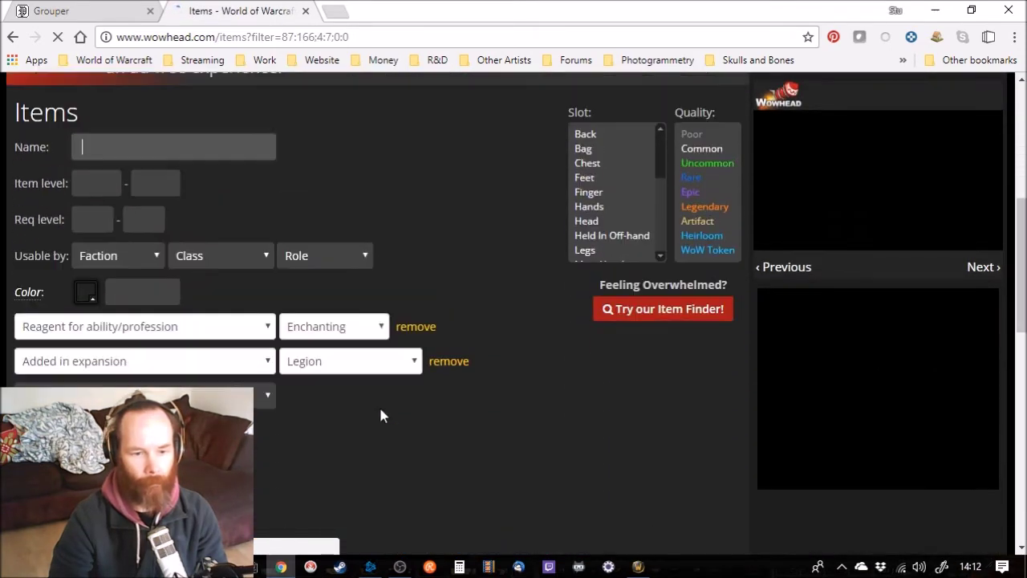
scroll(381, 415, "down", 7)
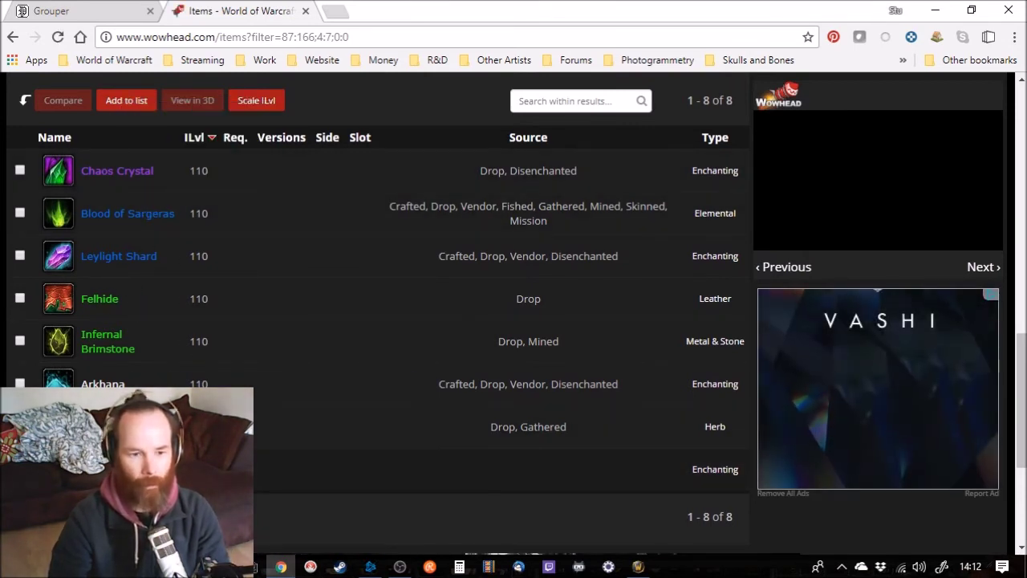
mouse_move(101, 205)
left_mouse_down()
mouse_move(160, 393)
mouse_move(201, 437)
left_mouse_up()
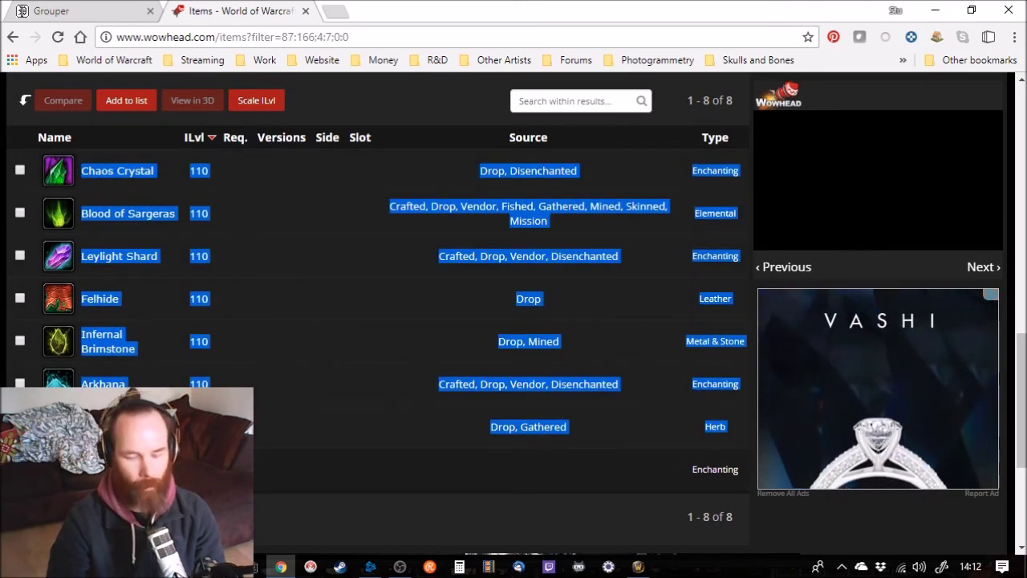
left_click(102, 12)
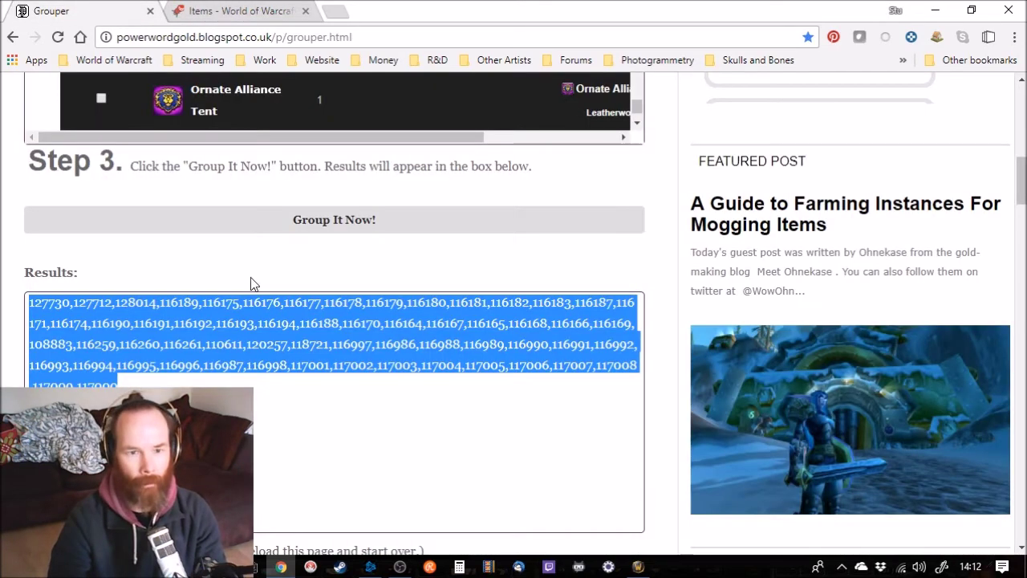
Clear the old item links from Grouper's Step 2 box.
scroll(374, 360, "up", 2)
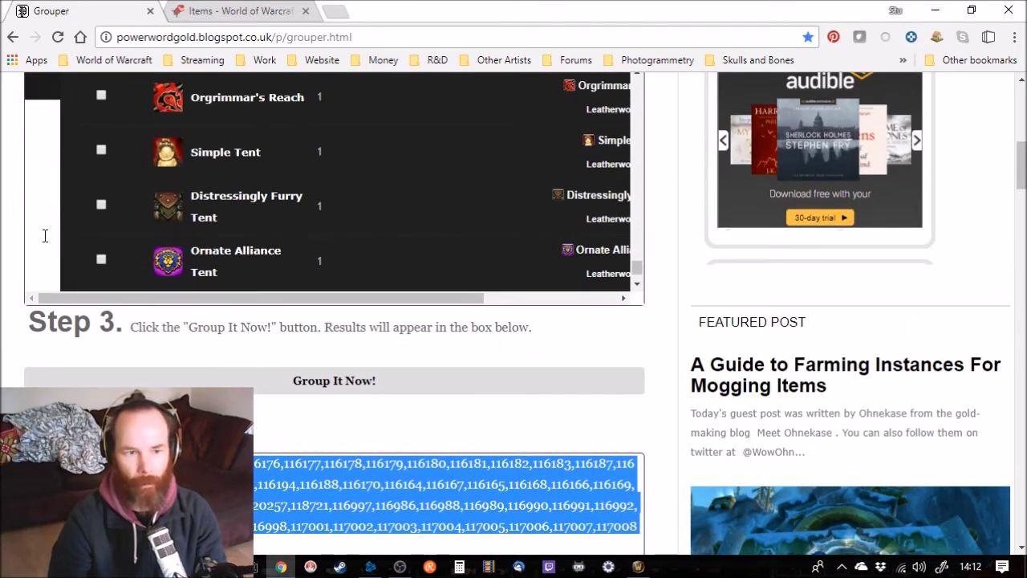
left_click(37, 199)
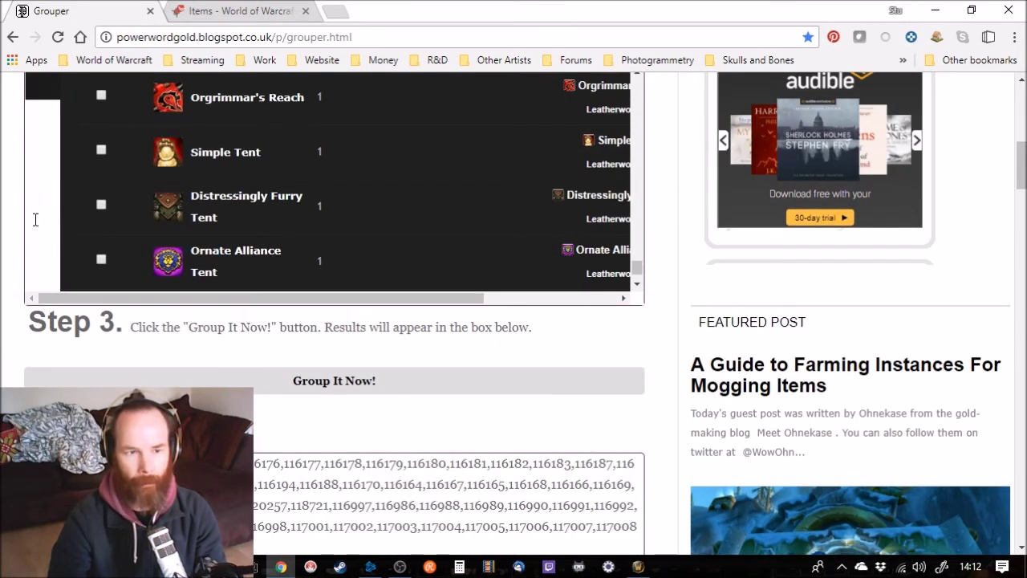
scroll(35, 219, "up", 1)
triple_click(35, 219)
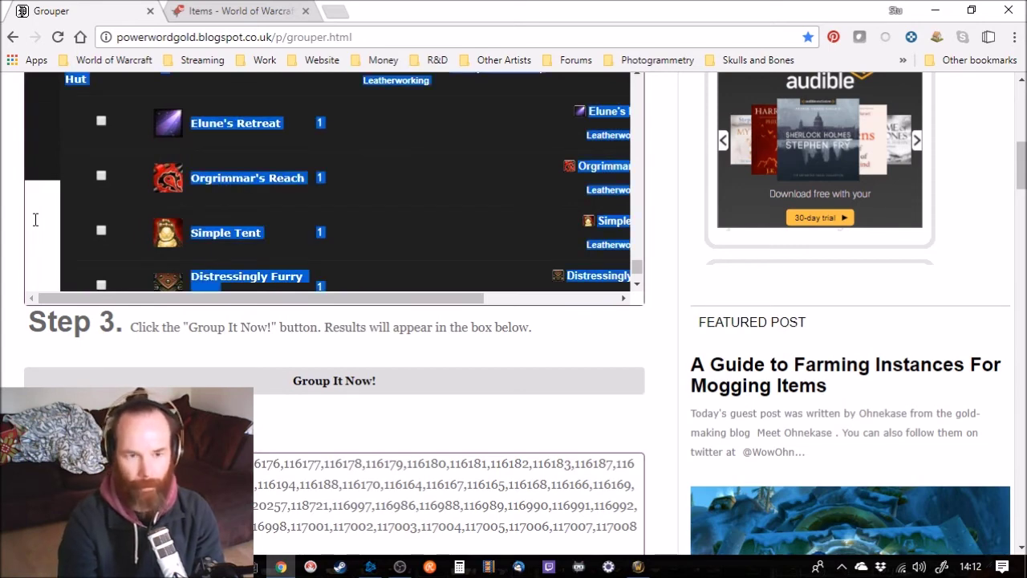
key("Delete")
Paste the Wowhead links and convert them to eight item IDs, 124442 through 156930.
scroll(133, 231, "up", 2)
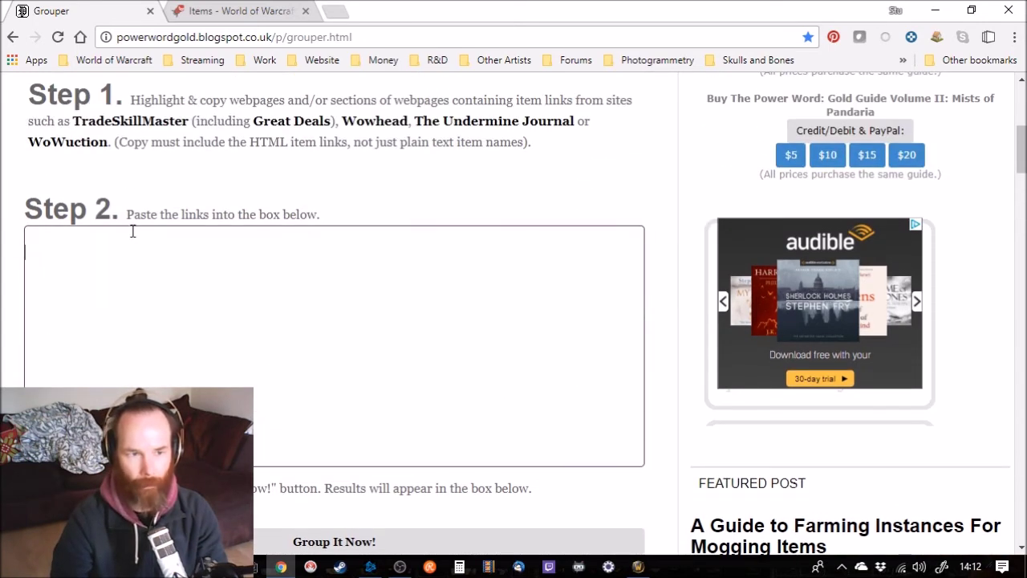
left_click(97, 276)
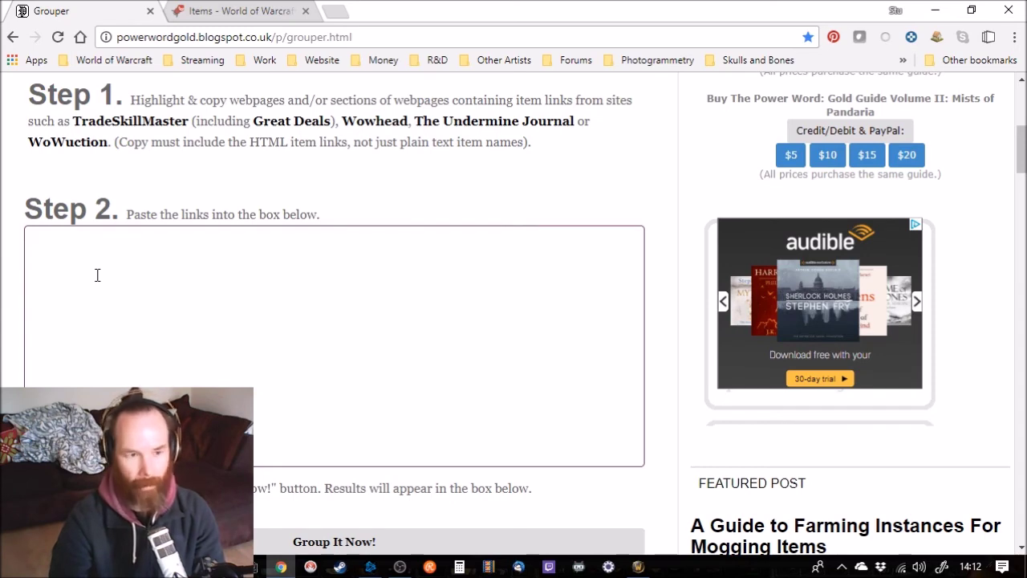
key("ctrl+v")
scroll(289, 346, "down", 4)
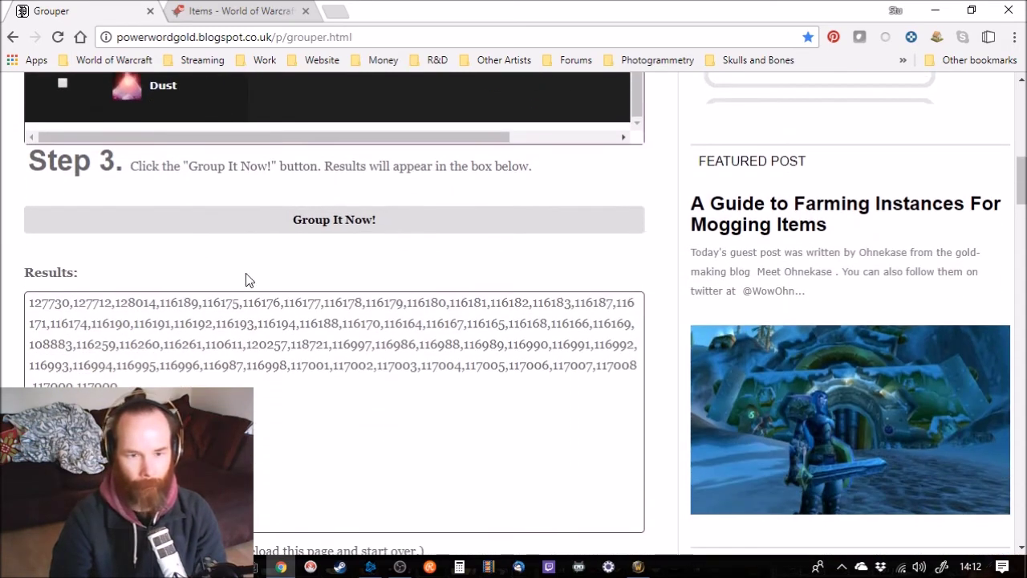
left_click(313, 223)
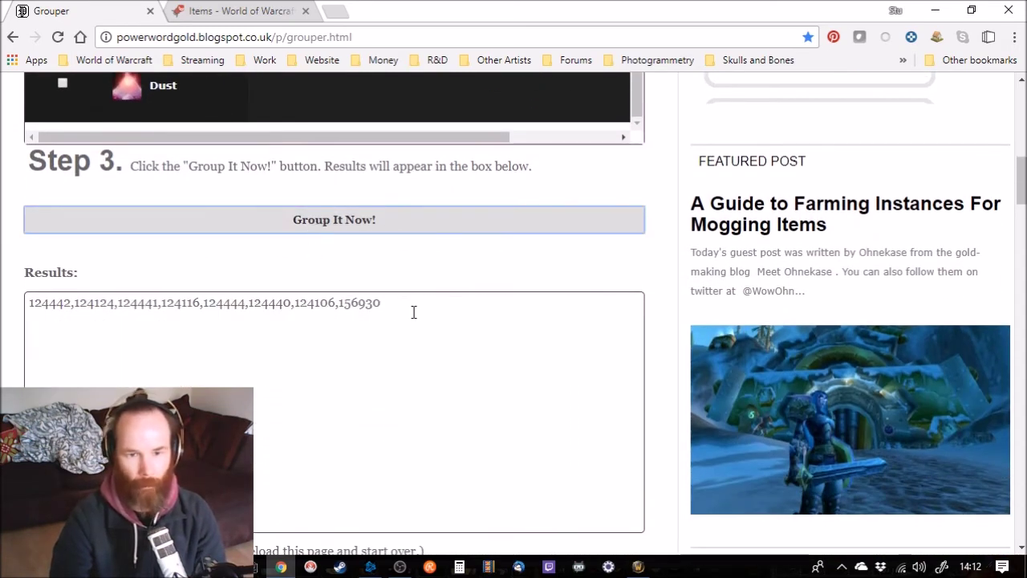
mouse_move(414, 307)
left_mouse_down()
mouse_move(190, 303)
mouse_move(1, 318)
left_mouse_up()
key("ctrl+c")
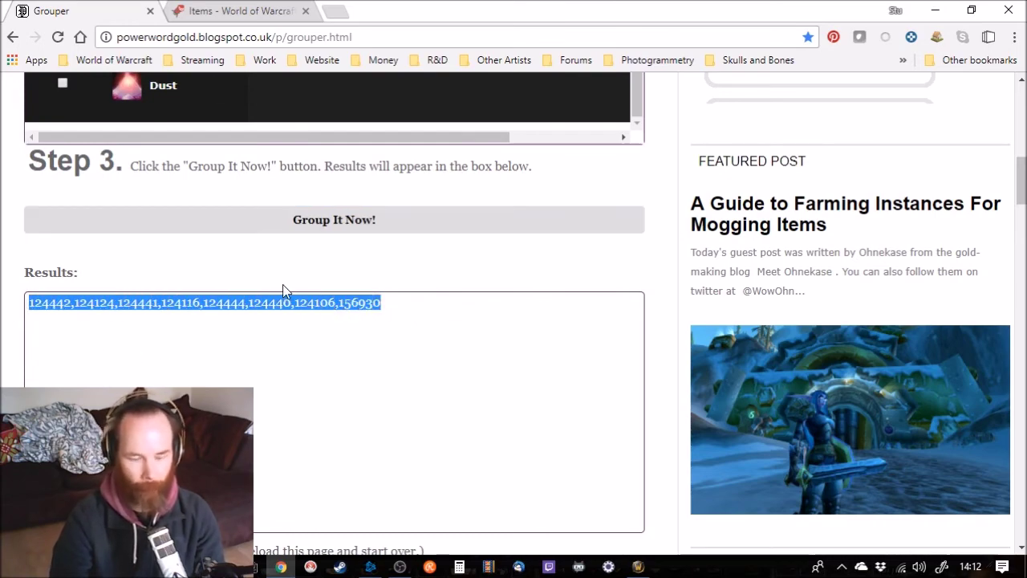
key("alt+Tab")
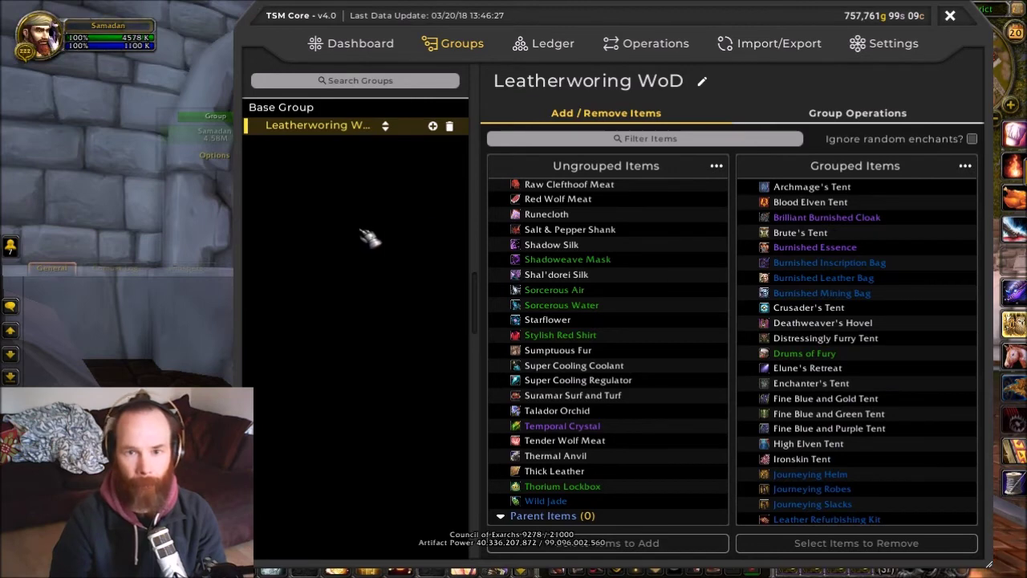
Import the enchanting reagent IDs through Import/Export, creating a seven-item New Group.
left_click(772, 45)
left_click(658, 240)
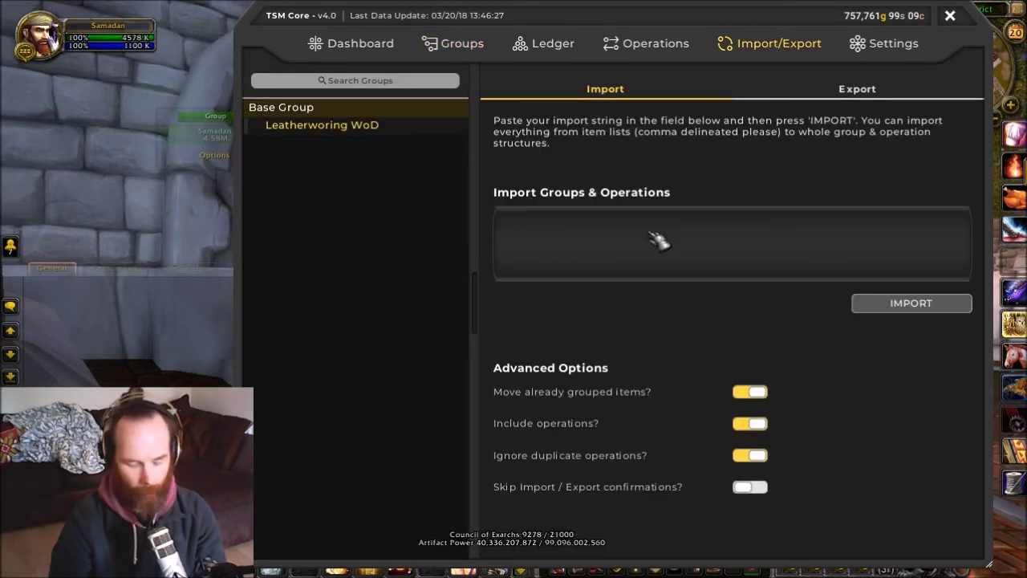
key("ctrl+v")
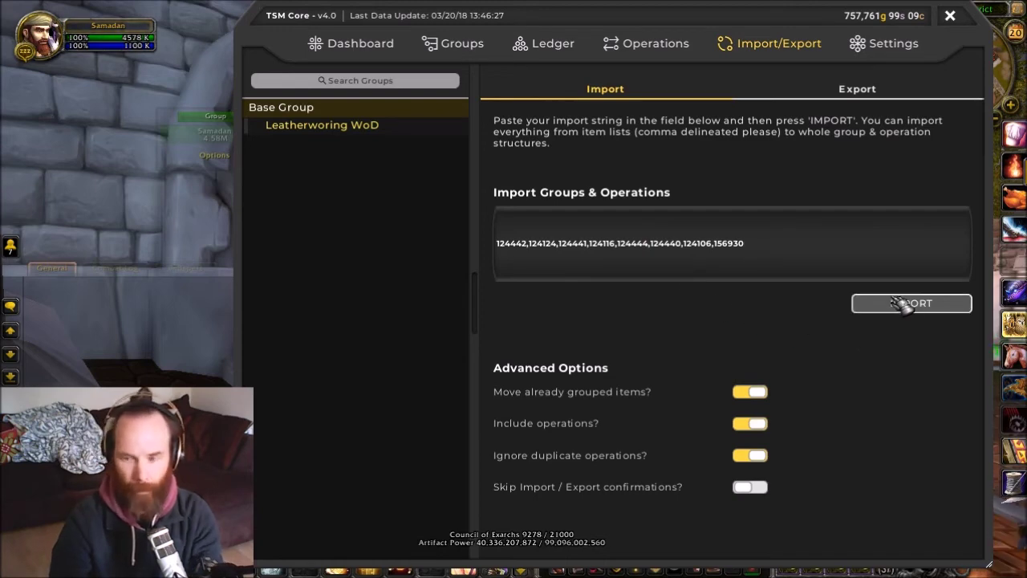
left_click(897, 308)
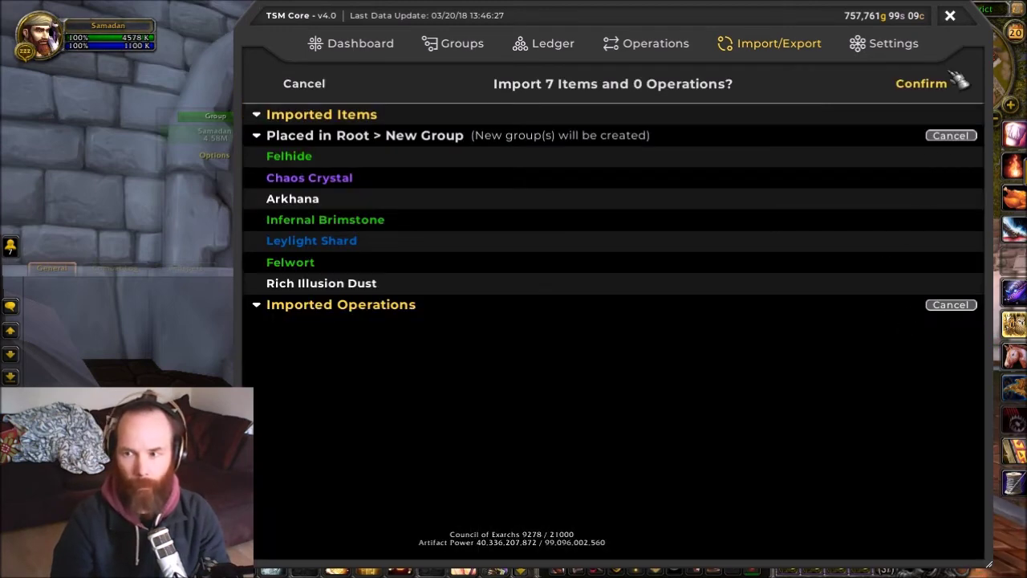
left_click(927, 85)
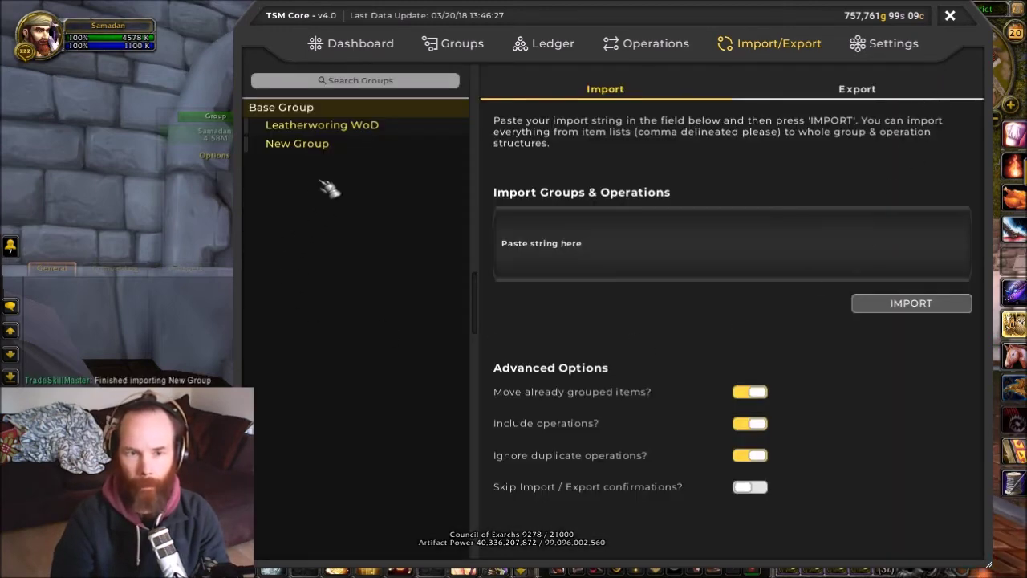
Select the second New Group and rename it 'Enchanting Mats Legion'.
left_click(454, 45)
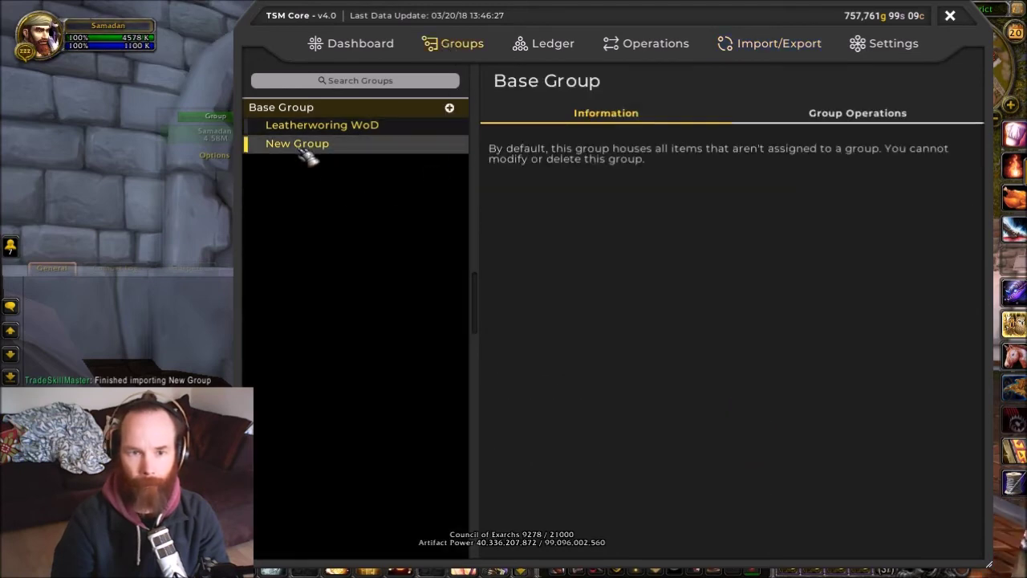
left_click(302, 146)
left_click(615, 80)
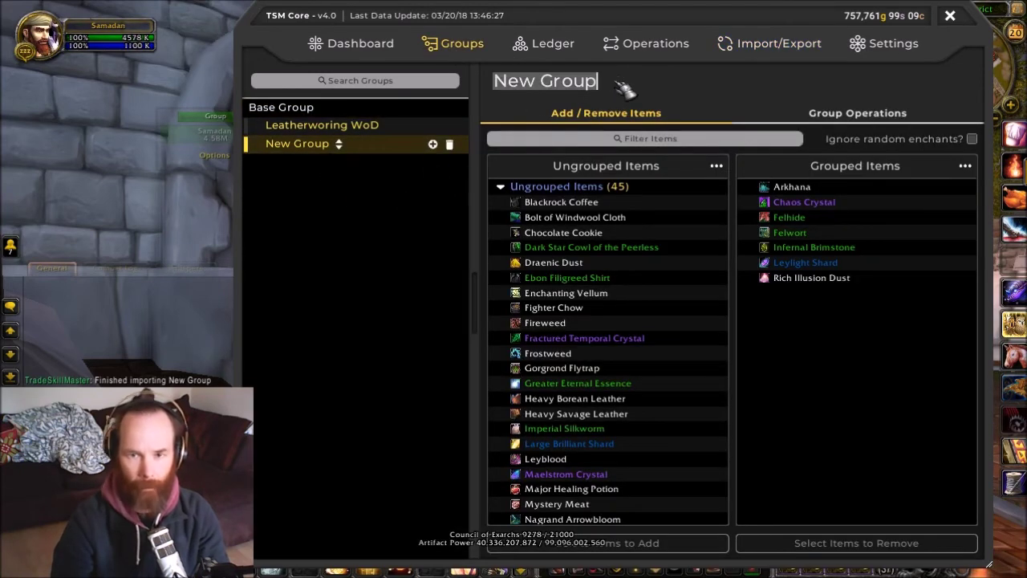
type("Ench")
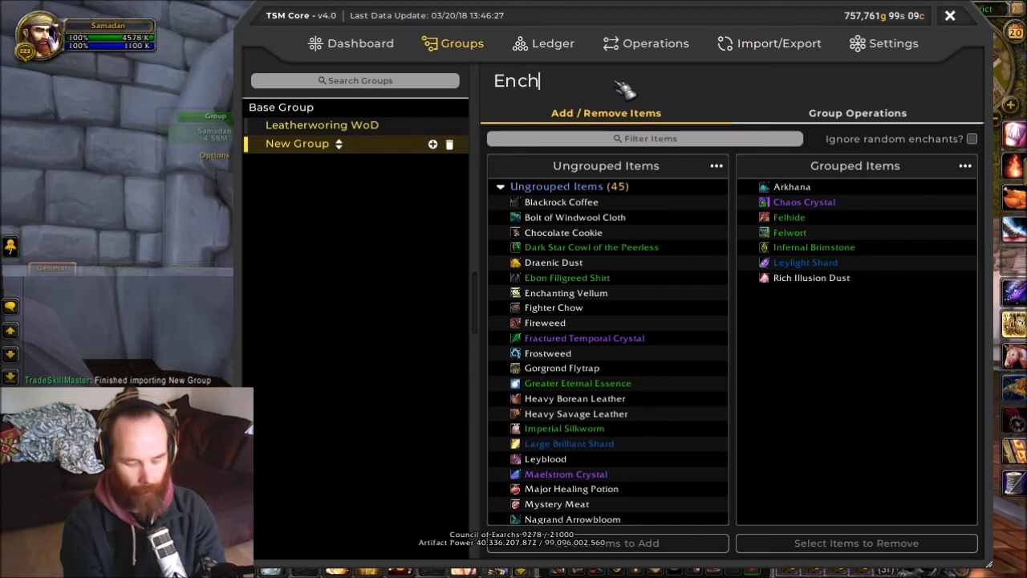
type("anting M")
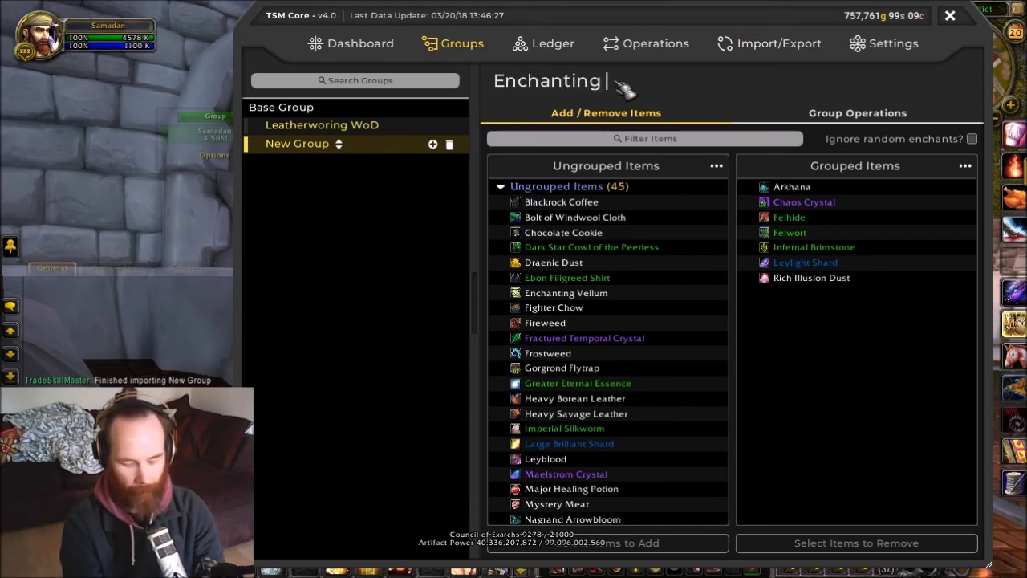
type("ats L")
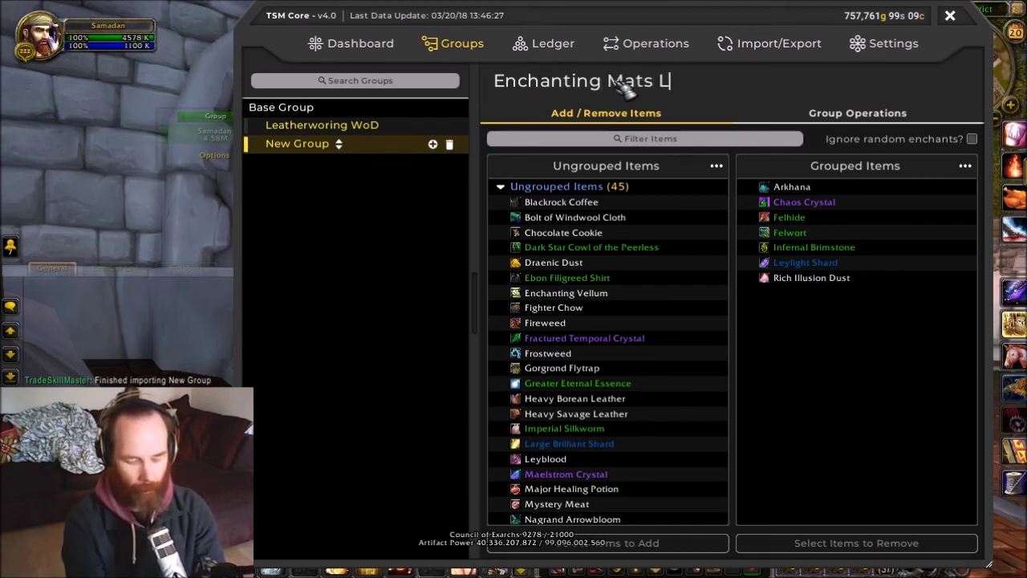
type("egion")
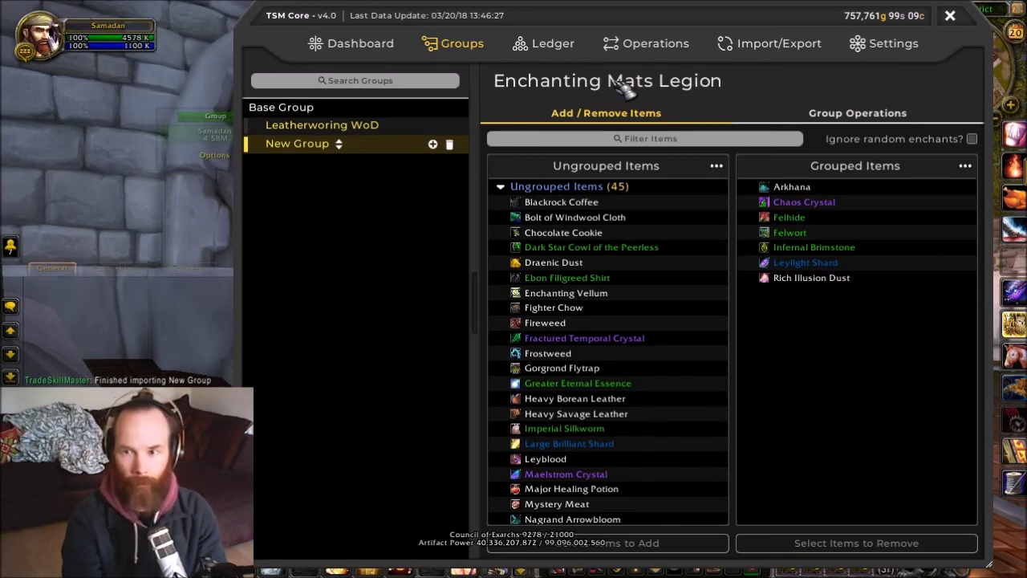
key("Return")
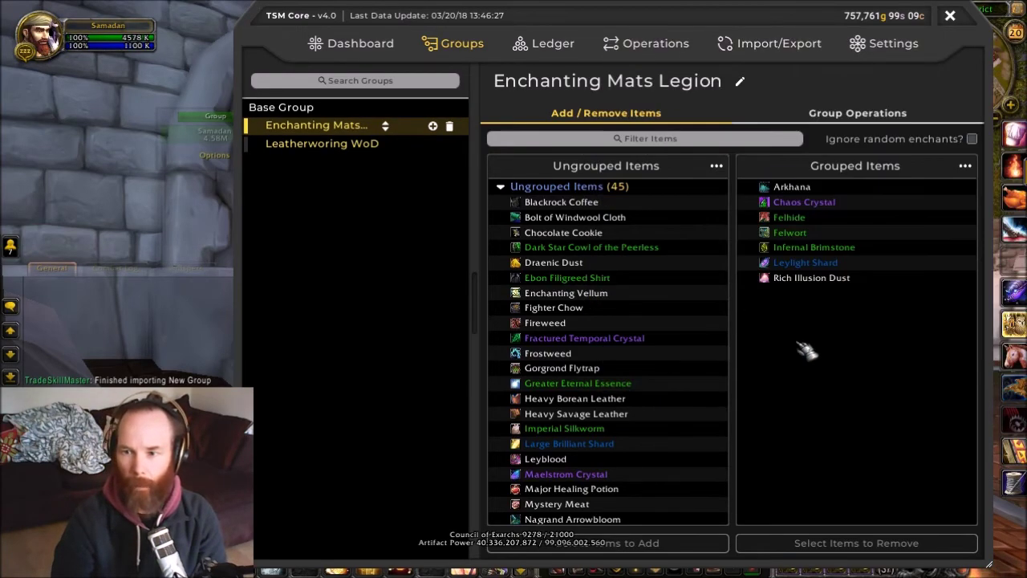